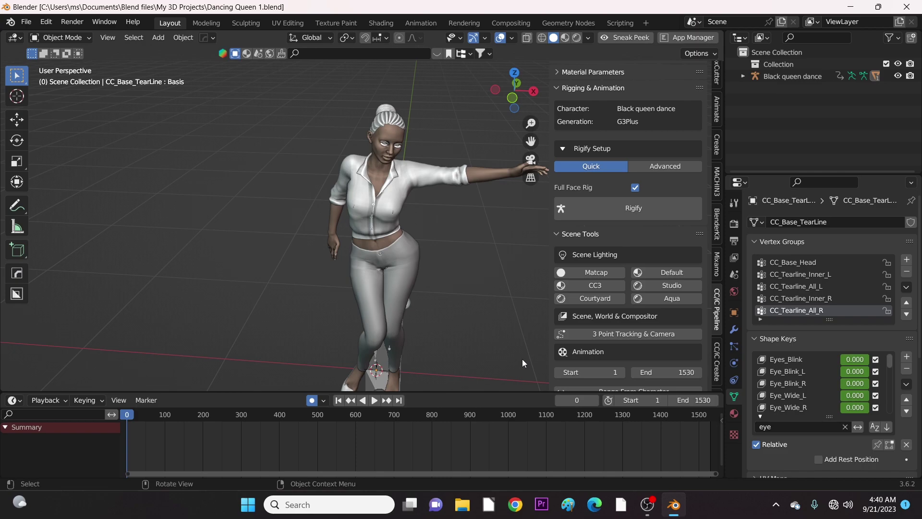
Play the dance, then select CC_Base_Body and generate its Rigify control rig
left_click(375, 400)
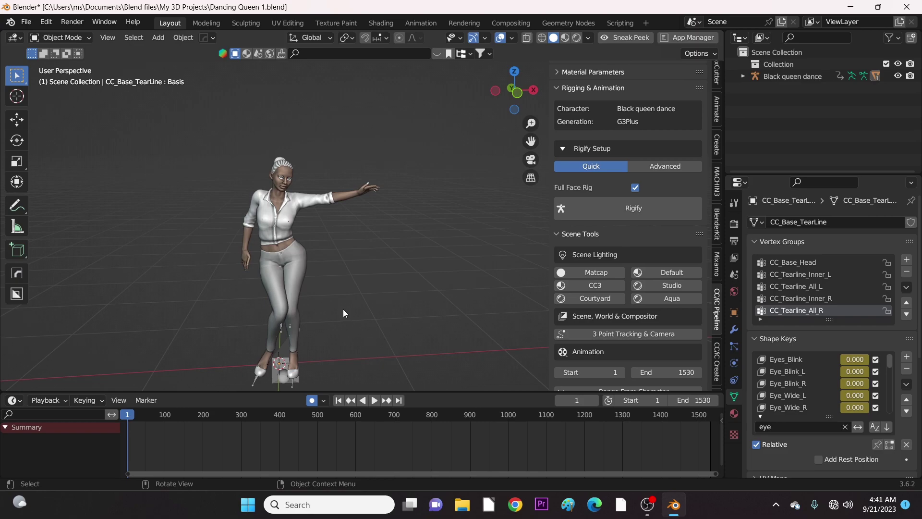
middle_click_drag(343, 310, 407, 286)
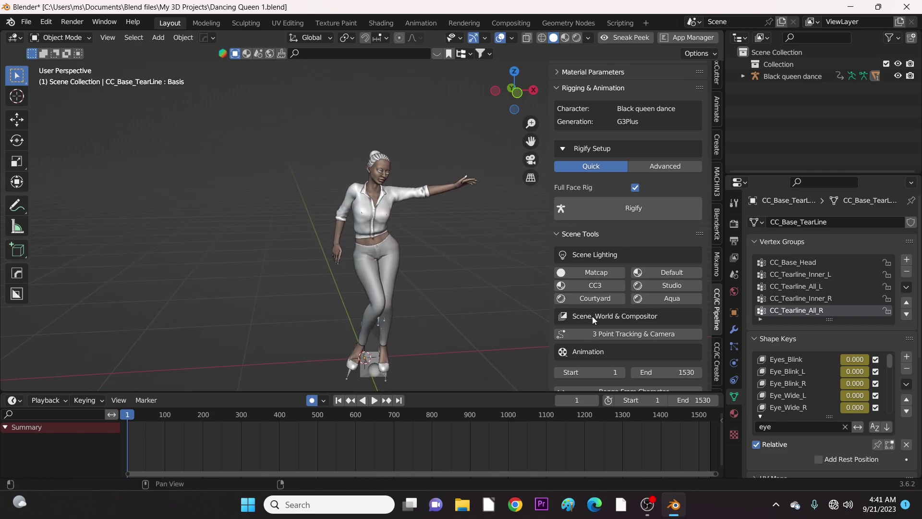
left_click(384, 165)
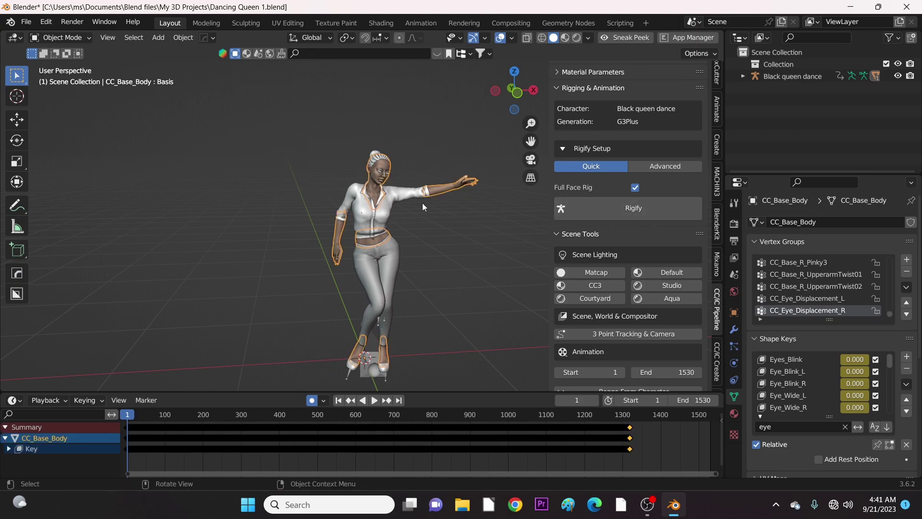
left_click(618, 212)
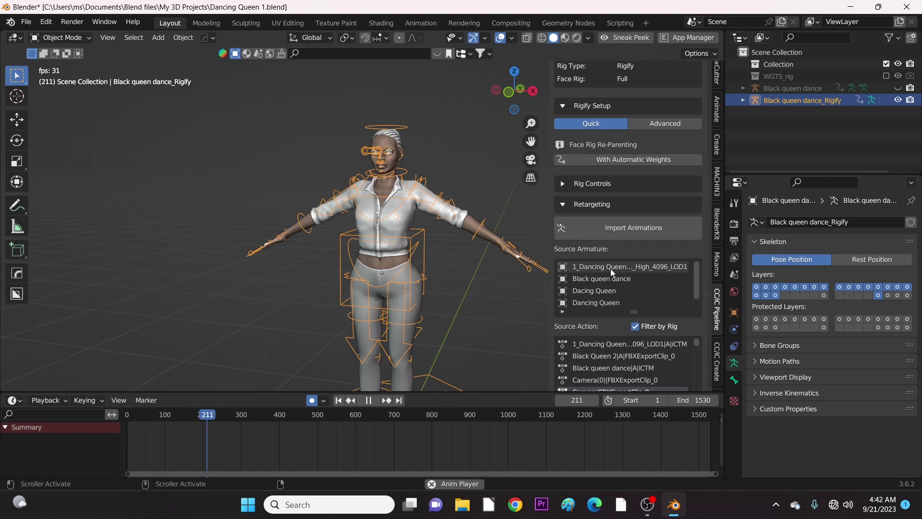
Briefly play the new Black queen dance_Rigify rig, stop, and return to the start frame
left_click(610, 268)
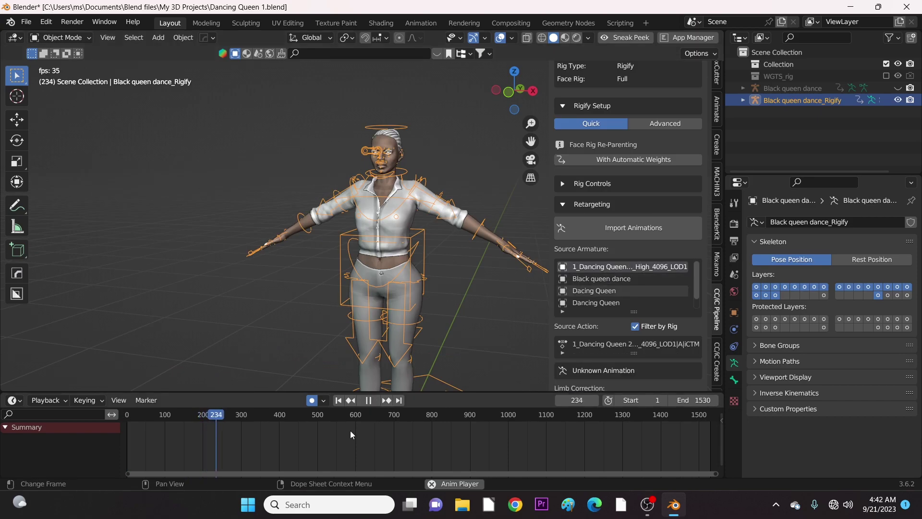
key("space")
key("shift+Left")
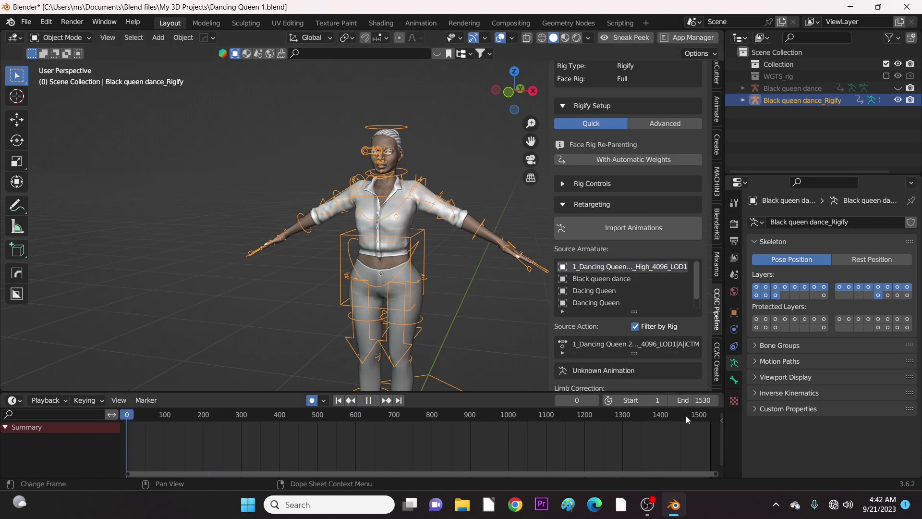
scroll(626, 319, "down", 1)
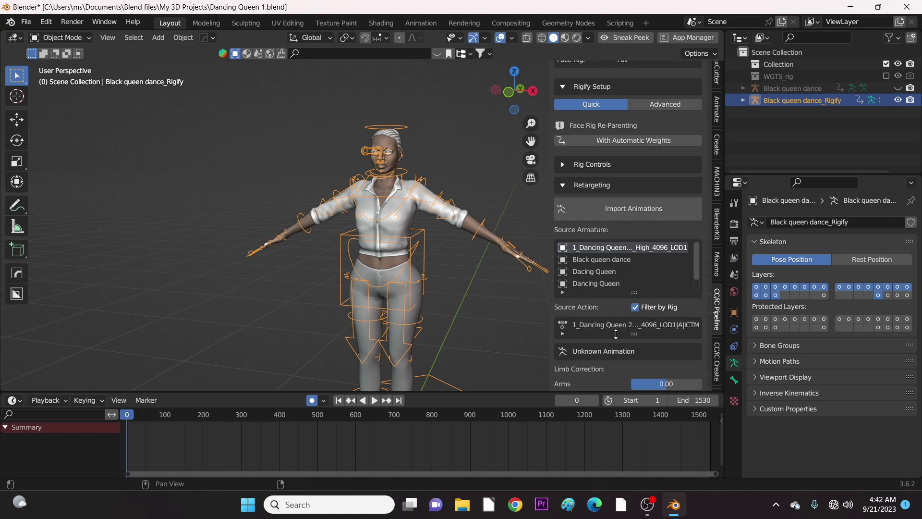
scroll(599, 344, "down", 2)
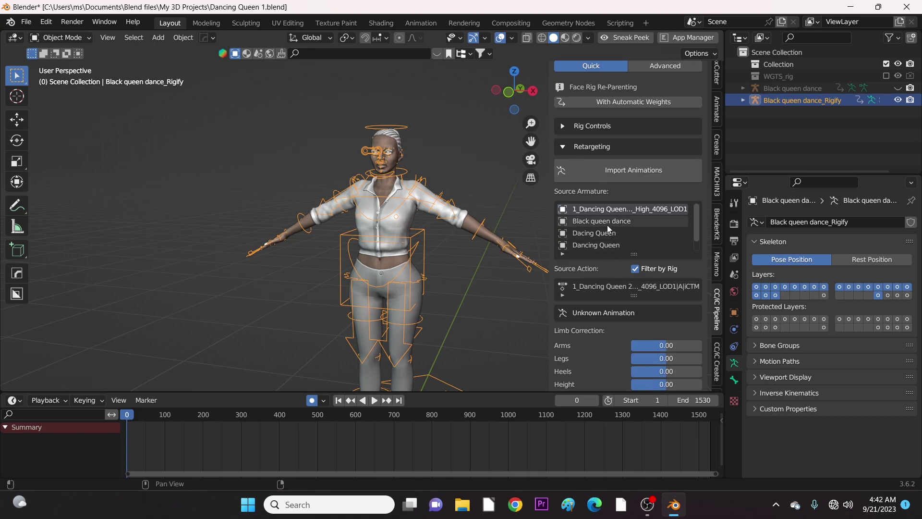
scroll(593, 309, "down", 3)
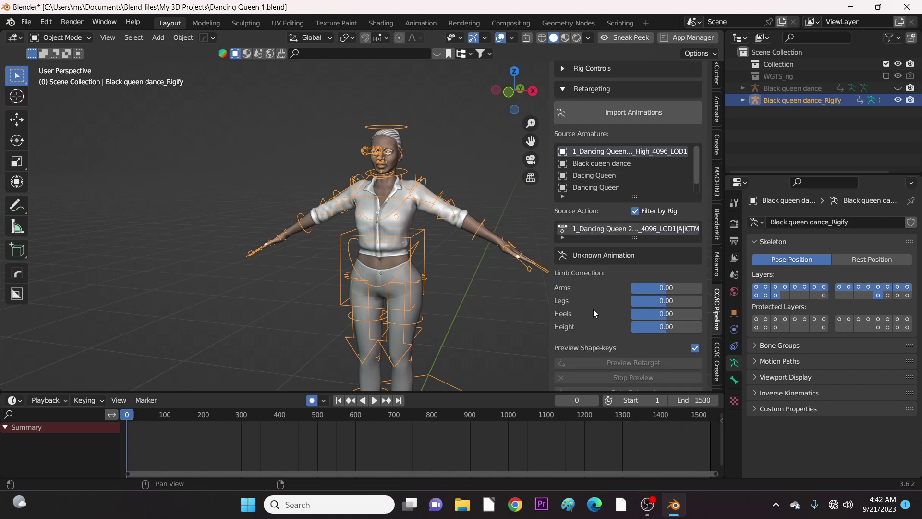
scroll(608, 235, "up", 1)
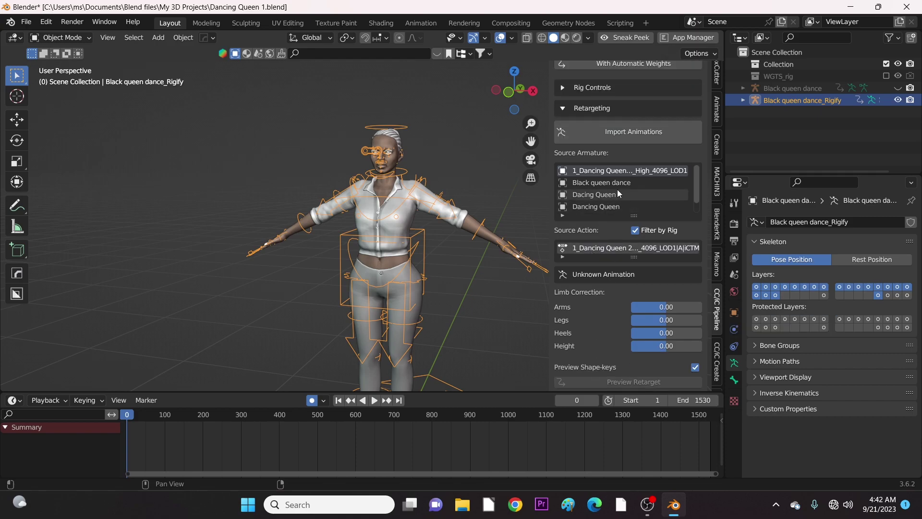
Set Black queen dance as the source armature and pick its action, detected as G3
left_click(617, 185)
scroll(587, 276, "down", 3)
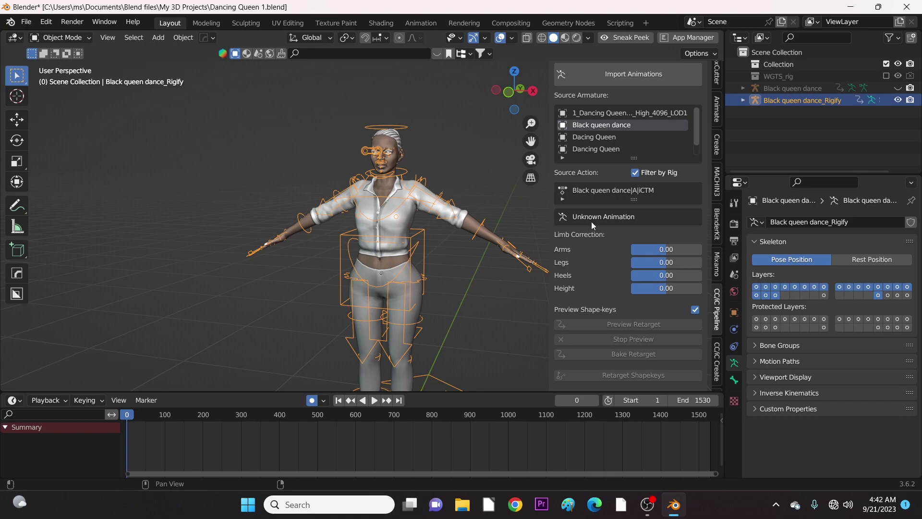
left_click(595, 192)
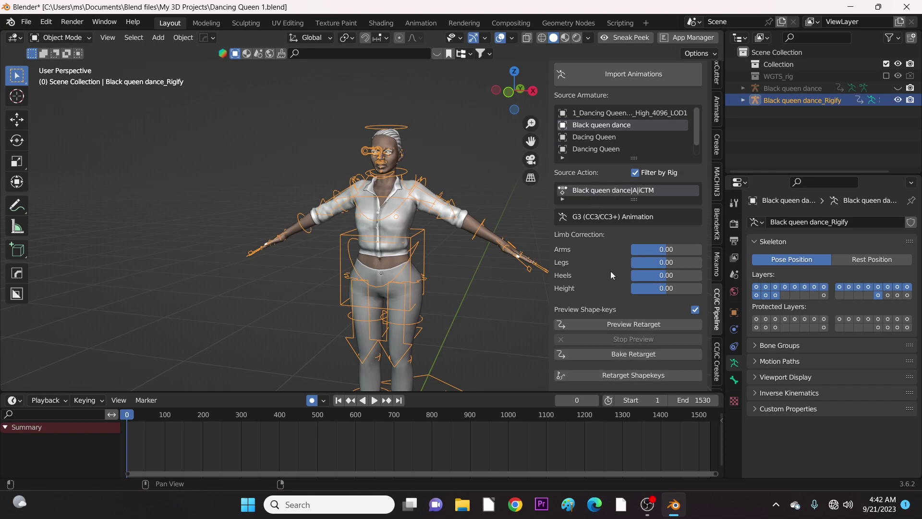
Preview the retargeted dance on the rig, play it, rewind, and stop the preview
left_click(620, 325)
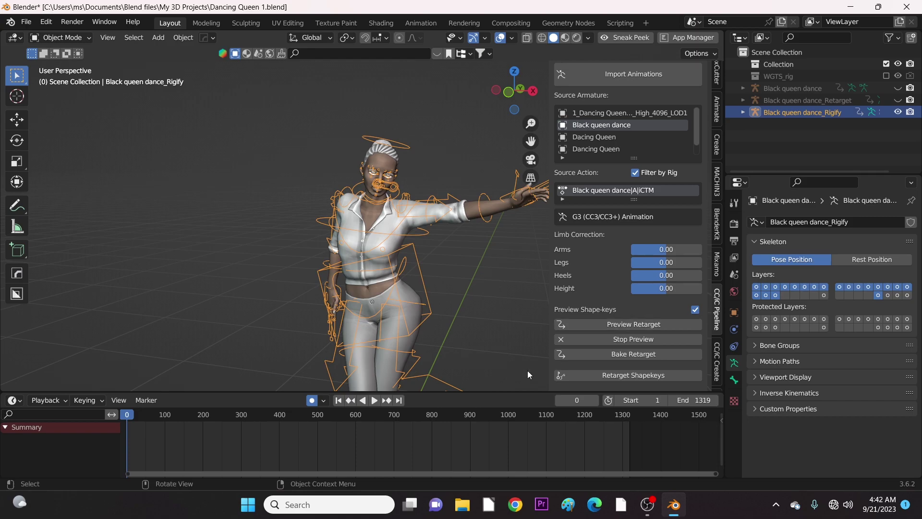
left_click(374, 403)
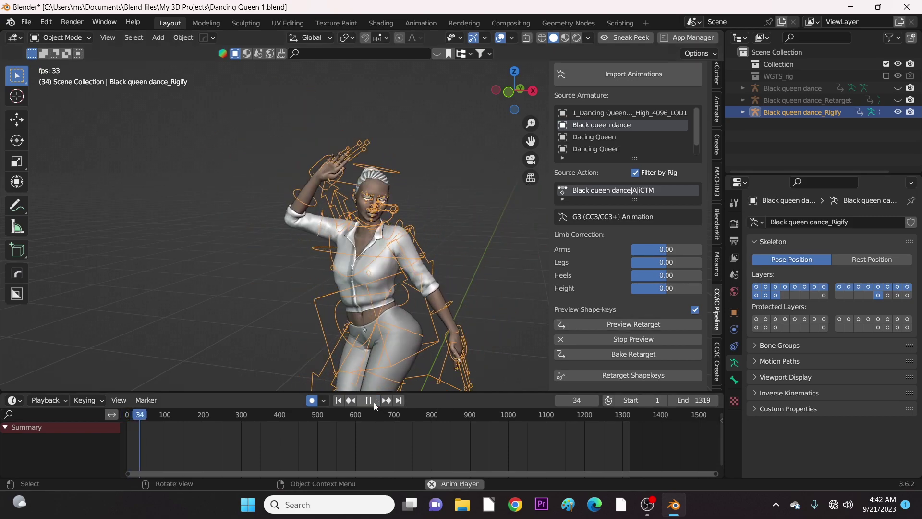
left_click(338, 401)
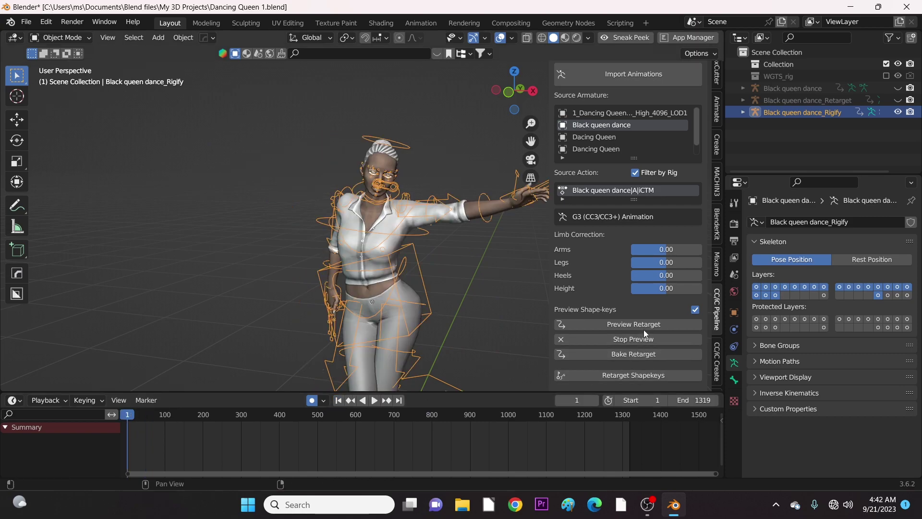
left_click(634, 340)
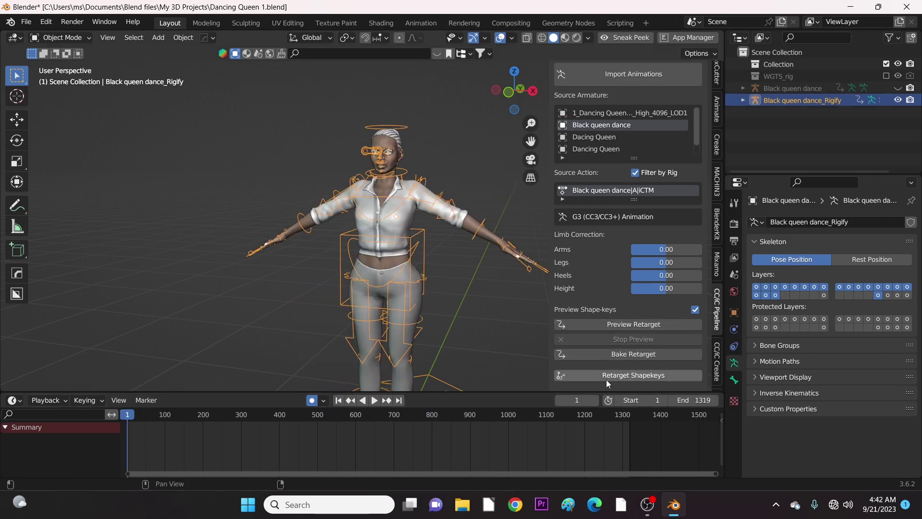
Bake the retargeted dance onto the rig and make the bottom area a Dope Sheet
left_click(636, 355)
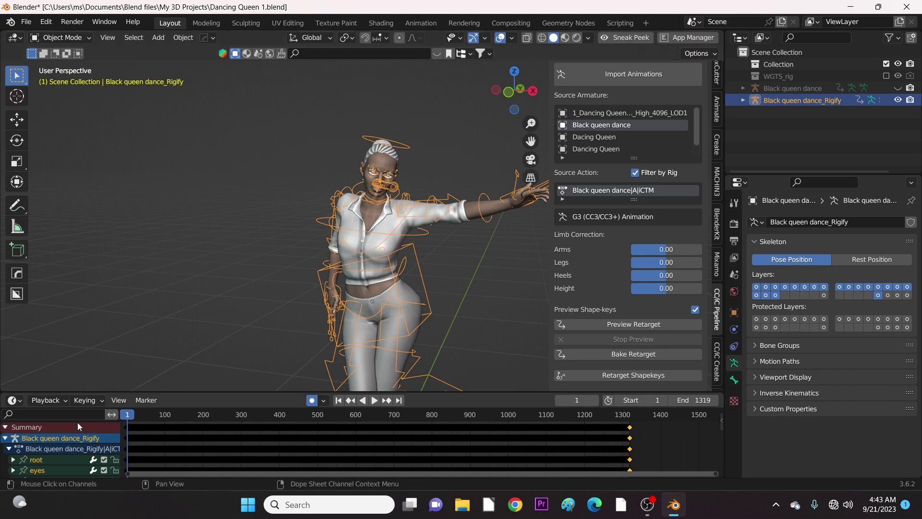
left_click(12, 400)
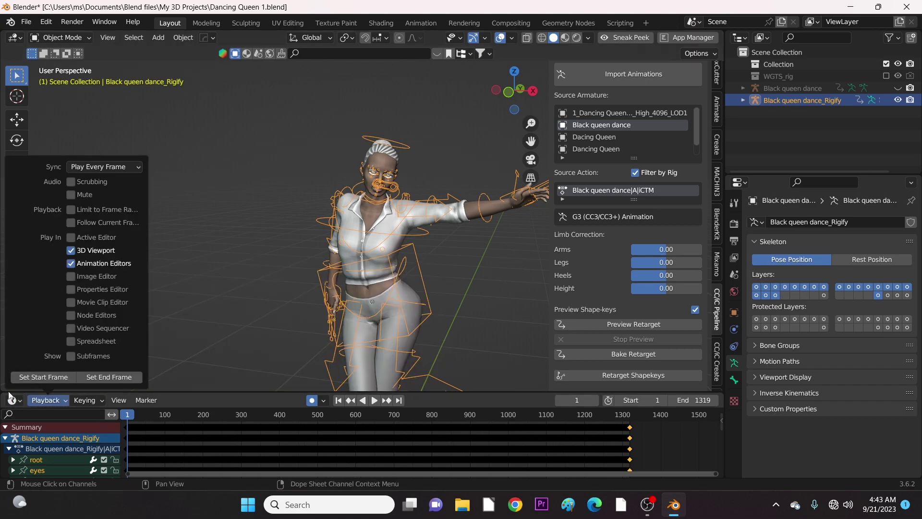
left_click(15, 400)
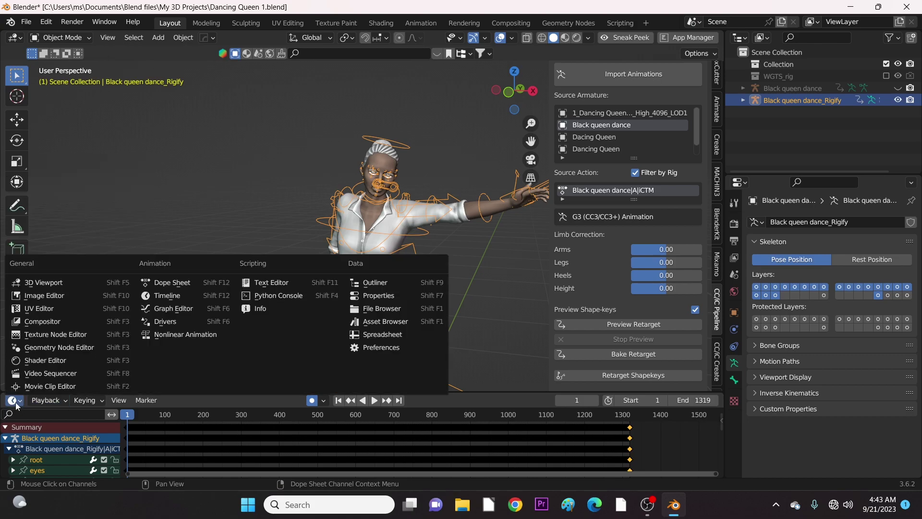
left_click(173, 283)
In the NLA editor, push the baked action into a strip with Combine blending
left_click(16, 38)
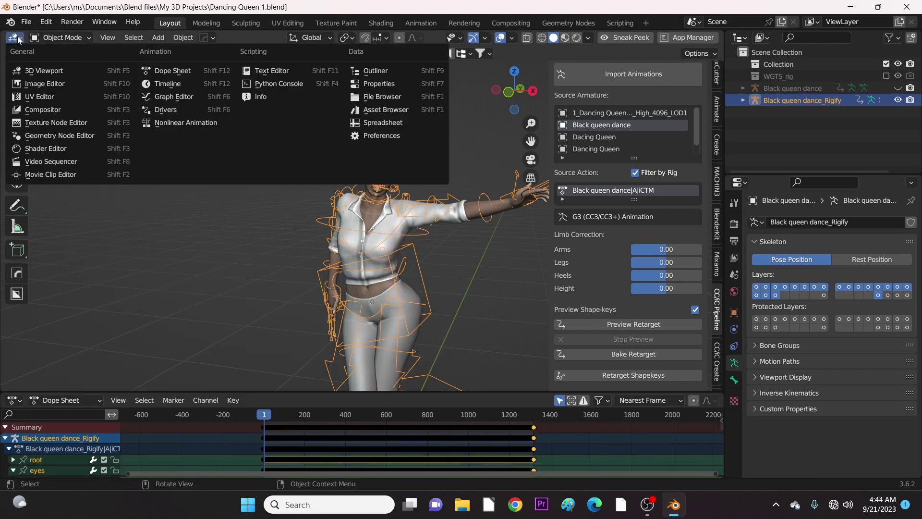
left_click(171, 124)
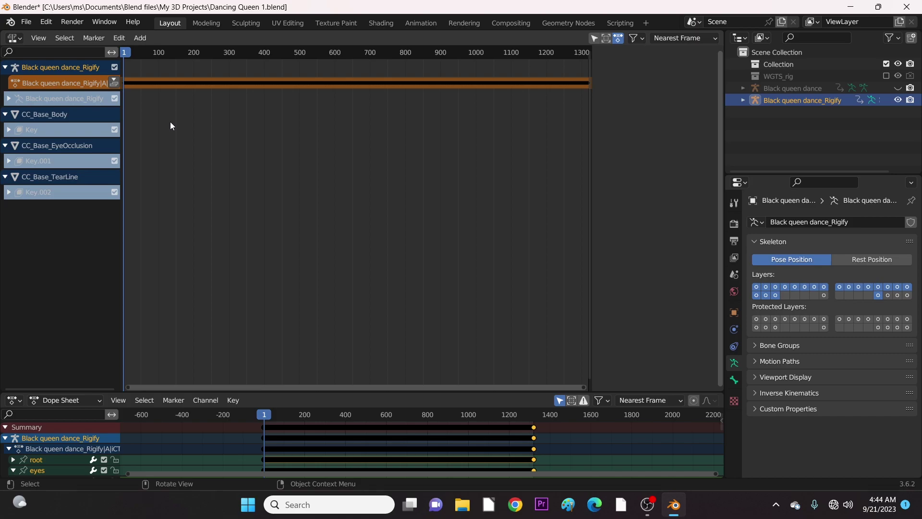
left_click(115, 82)
key("n")
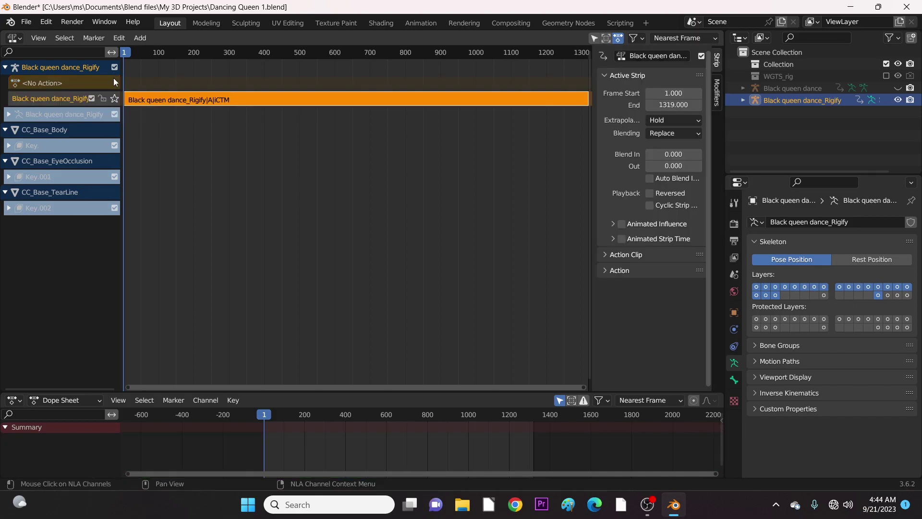
left_click(690, 138)
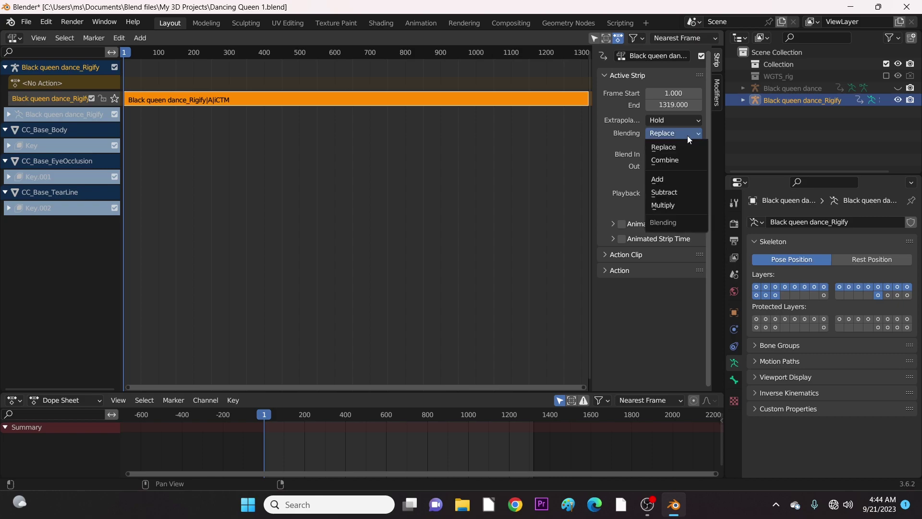
left_click(679, 160)
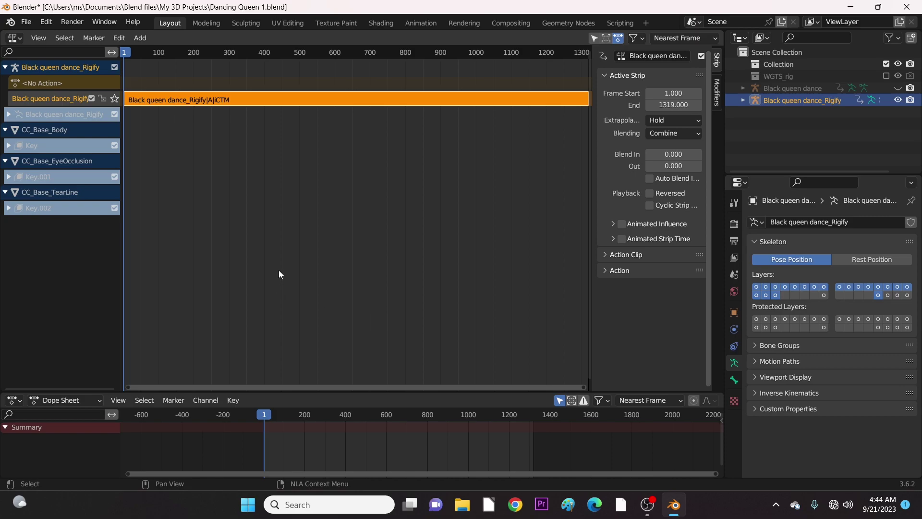
Restore the 3D Viewport and Timeline layout showing the dancing rig
left_click(14, 38)
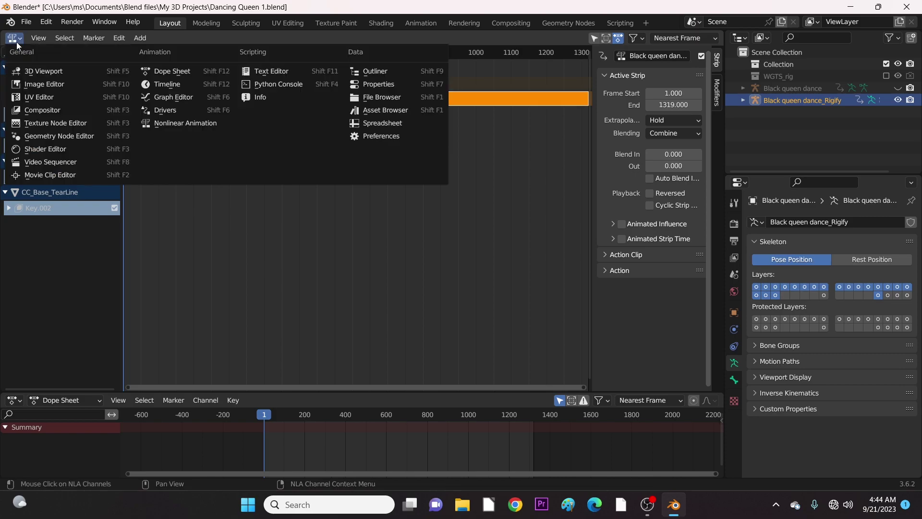
left_click(35, 72)
key("n")
left_click(14, 400)
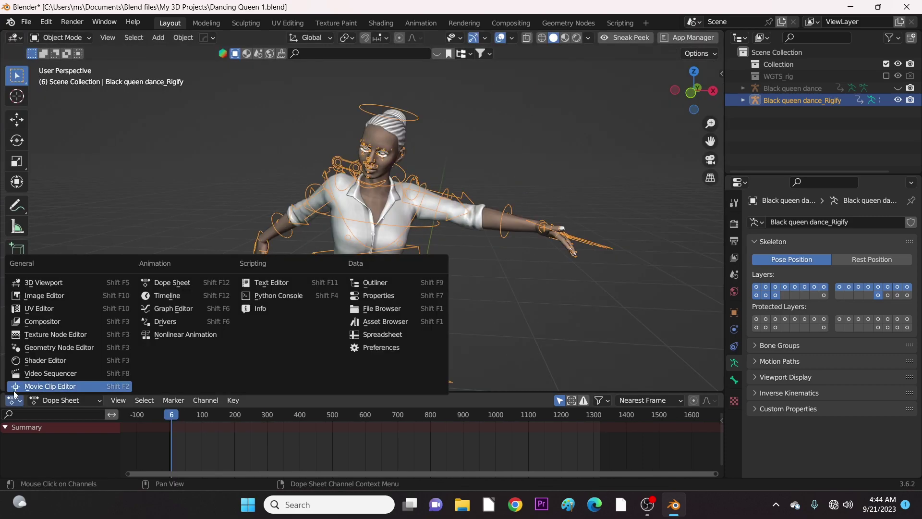
left_click(154, 298)
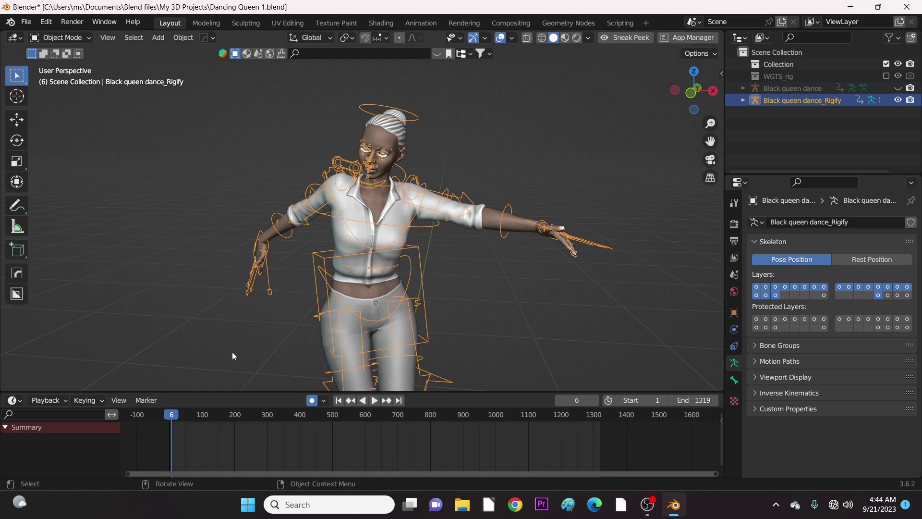
middle_click_drag(301, 292, 304, 292)
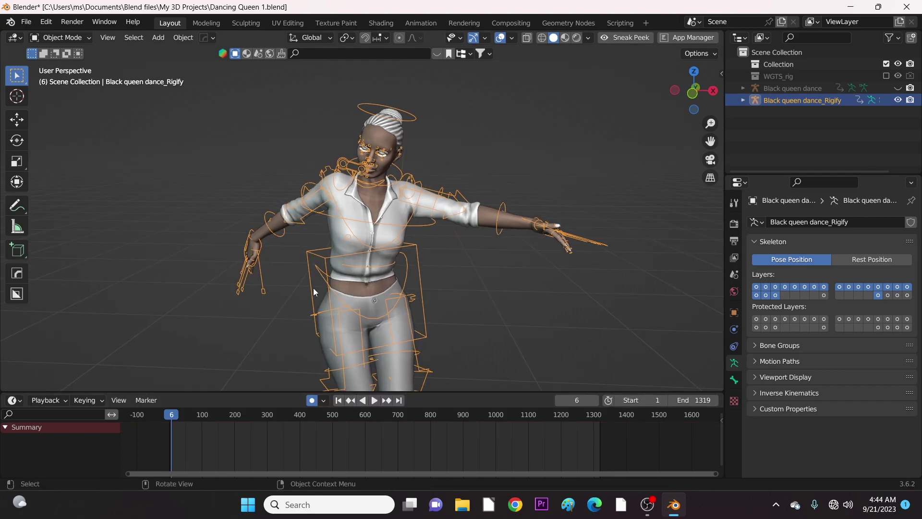
Enter Pose Mode, select thumb.01_master.R, and set the transform orientation to Normal
key("ctrl+Tab")
left_click(399, 288)
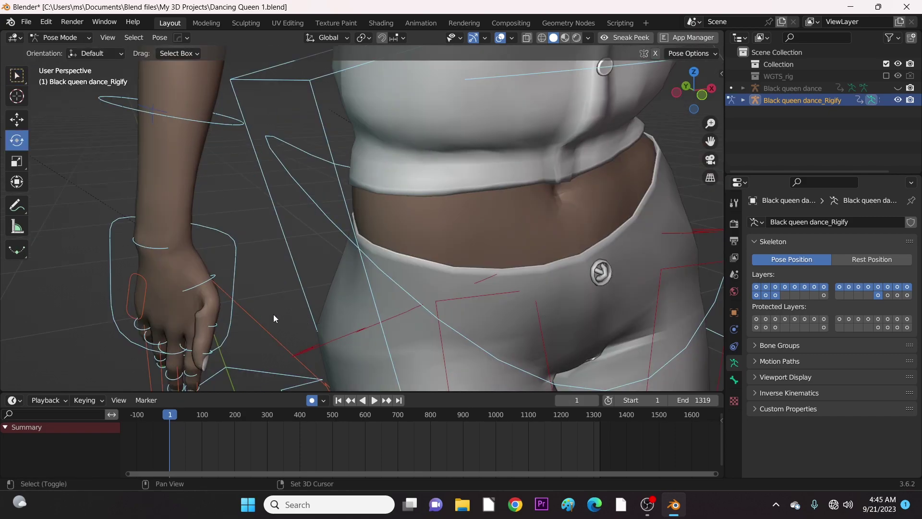
middle_click_drag(273, 314, 360, 253)
left_click(281, 236)
middle_click_drag(298, 267, 268, 263)
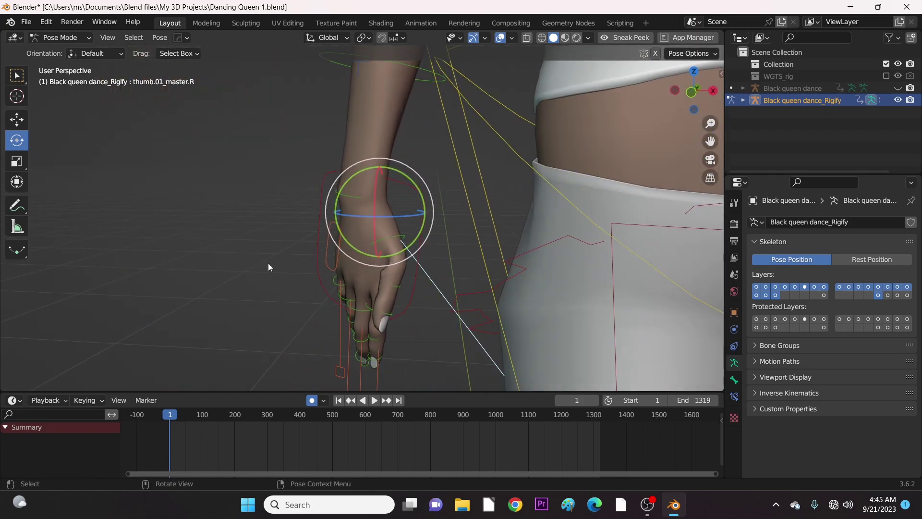
left_click(329, 38)
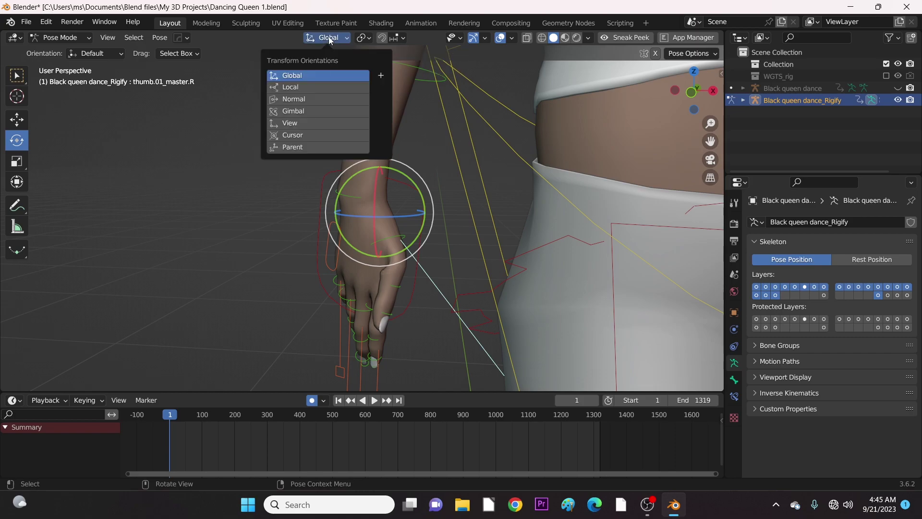
left_click(306, 100)
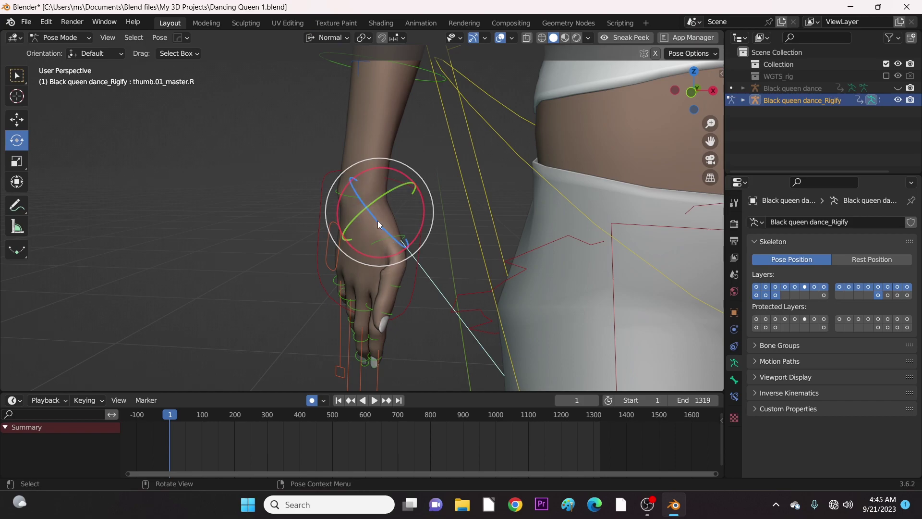
Rotate the right thumb and wrist around their blue, red and green axes
left_click_drag(377, 220, 382, 224)
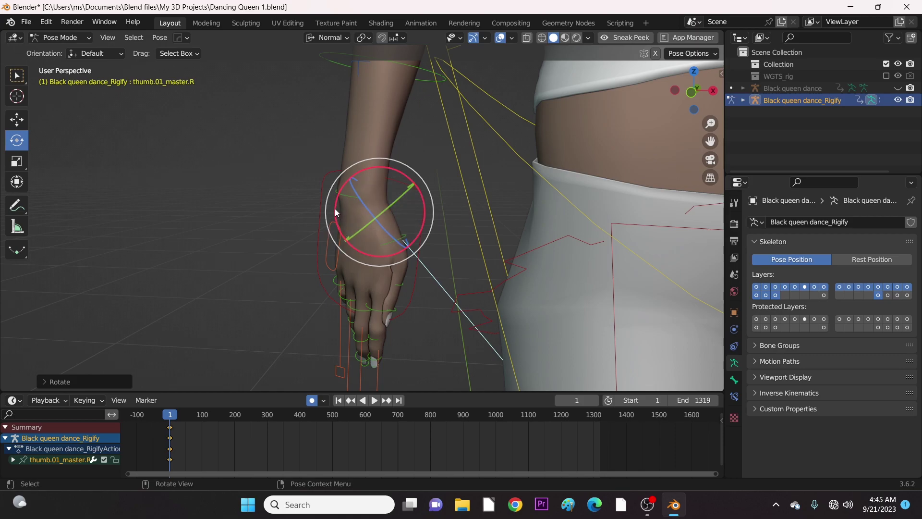
left_click_drag(335, 209, 391, 243)
middle_click_drag(392, 242, 403, 284)
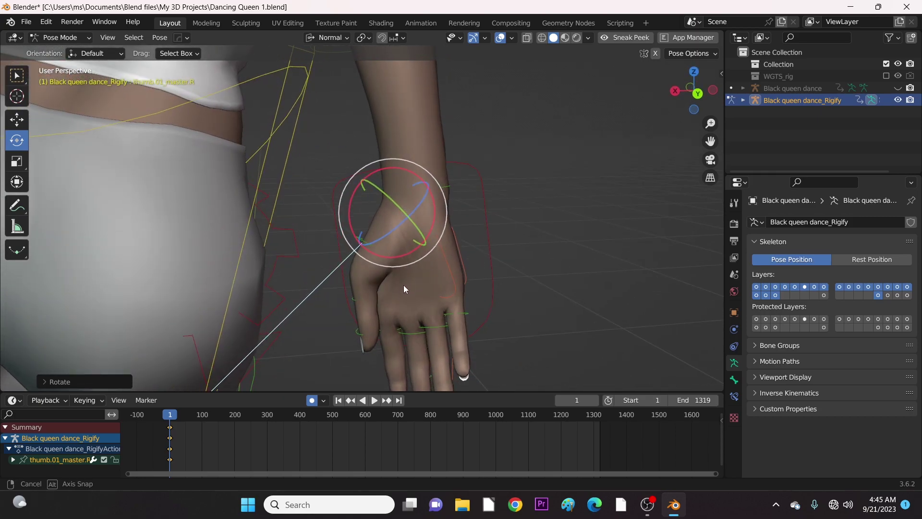
left_click_drag(435, 207, 387, 212)
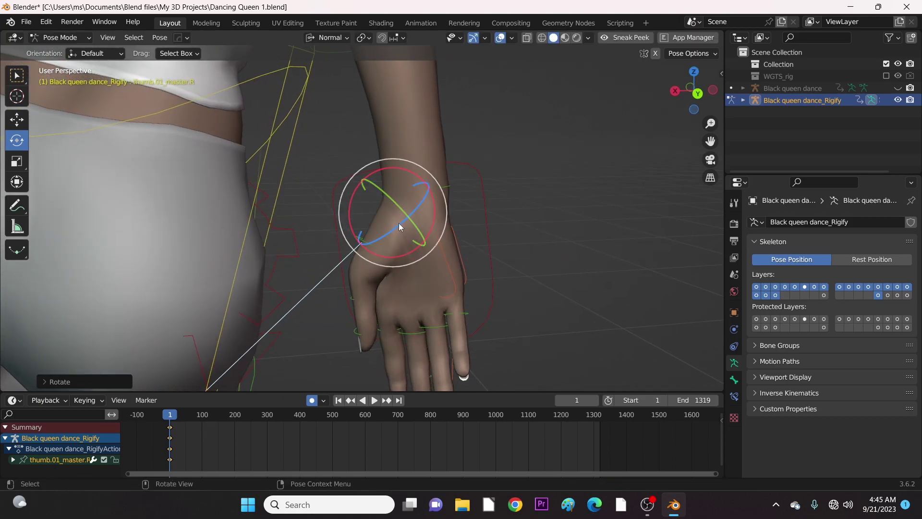
left_click_drag(394, 202, 397, 208)
middle_click_drag(473, 259, 417, 287)
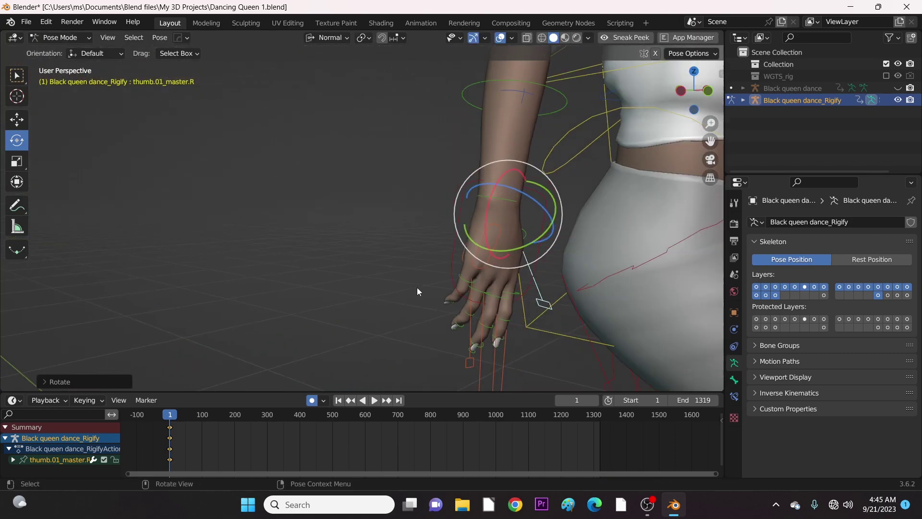
middle_click_drag(508, 304, 284, 301)
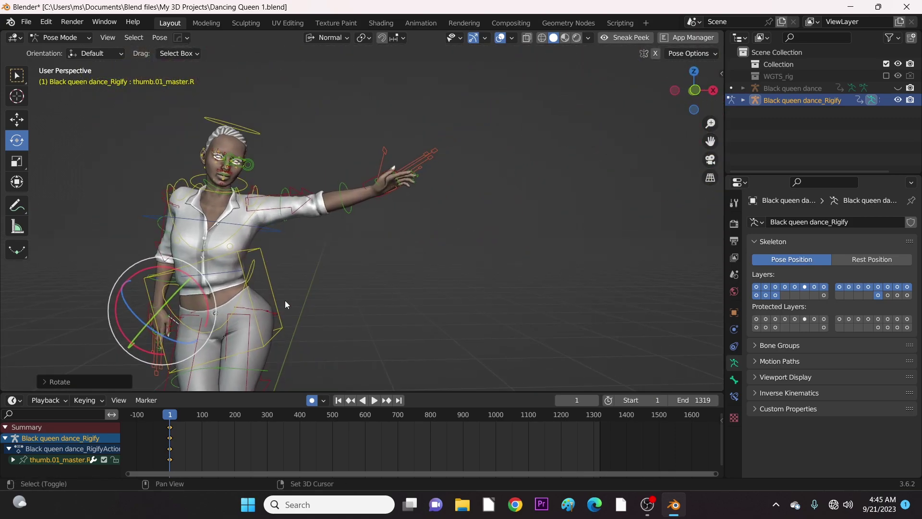
Select the left thumb bone thumb.01.L on the outstretched arm
scroll(391, 224, "up", 3)
middle_click_drag(392, 227, 459, 270)
left_click(413, 244)
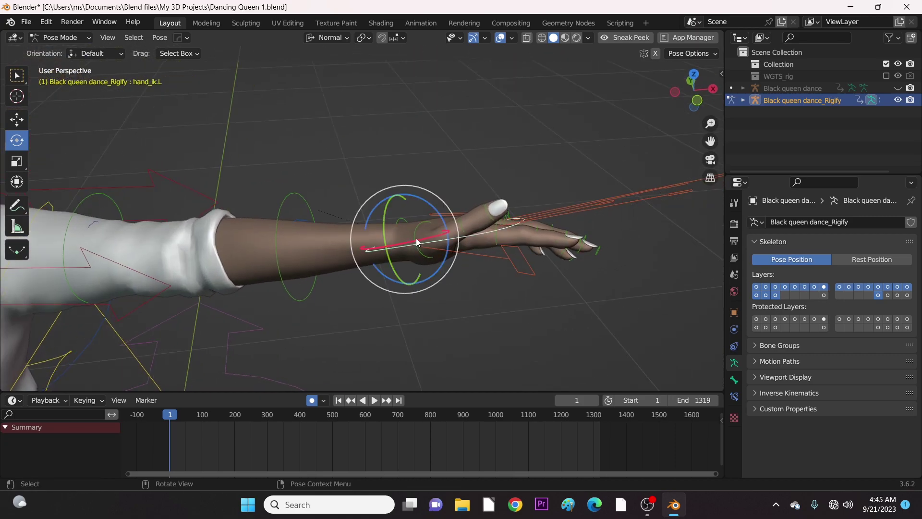
mouse_move(414, 244)
middle_mouse_down()
mouse_move(457, 264)
mouse_move(413, 238)
middle_mouse_up()
left_click(413, 234)
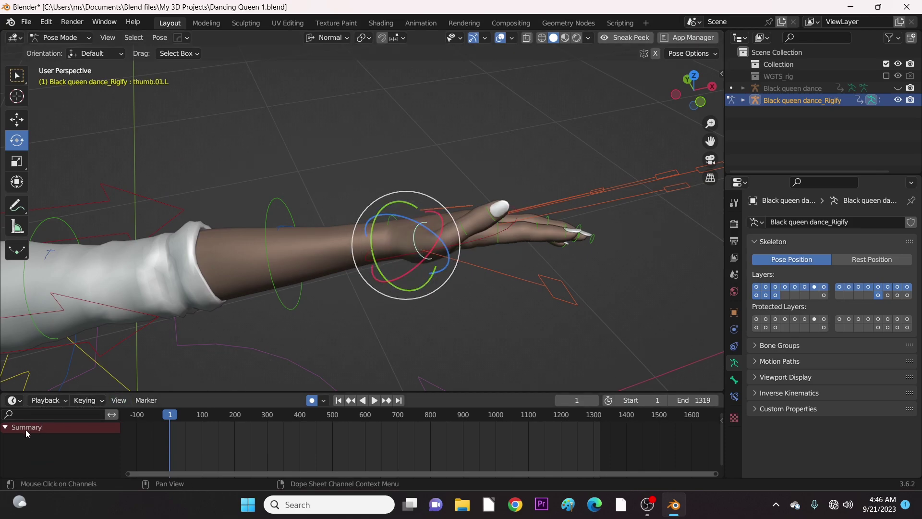
Switch the animation editor to a Dope Sheet and rotate thumb.01.L slightly around its blue axis
left_click(15, 401)
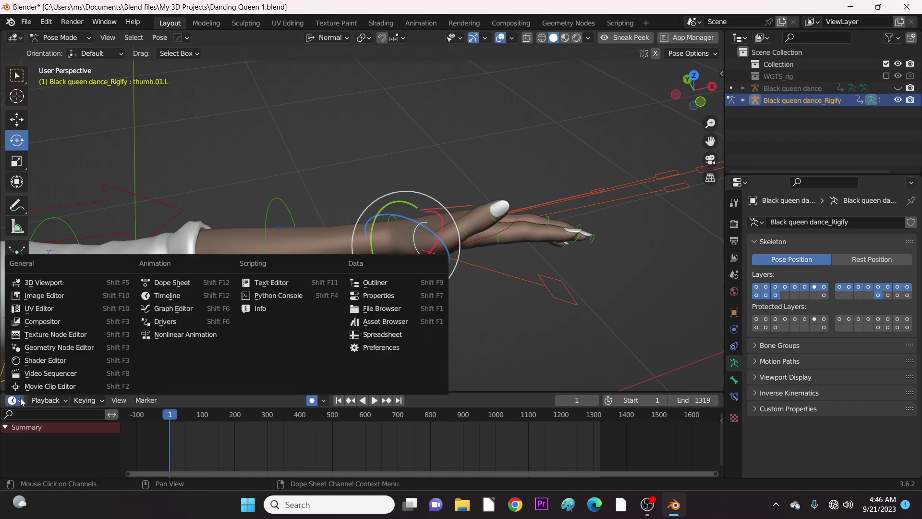
left_click(172, 284)
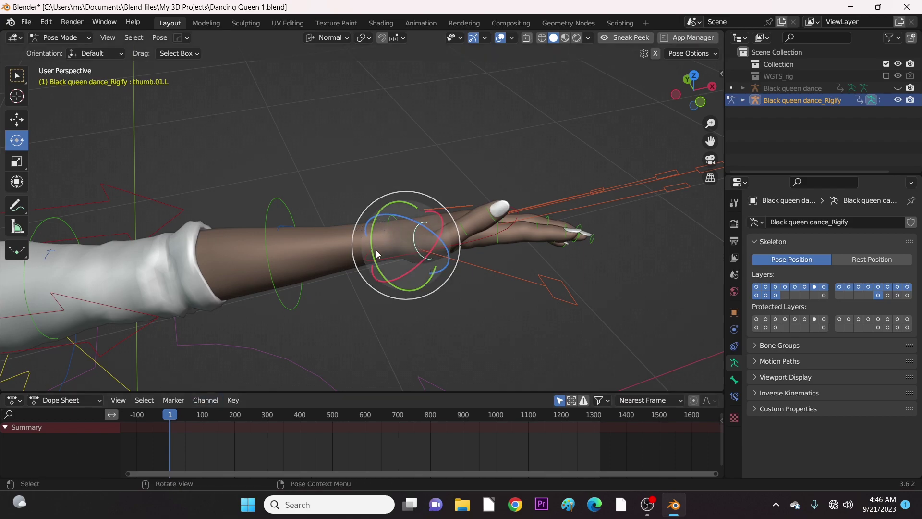
mouse_move(376, 250)
left_mouse_down()
mouse_move(464, 249)
mouse_move(412, 267)
left_mouse_up()
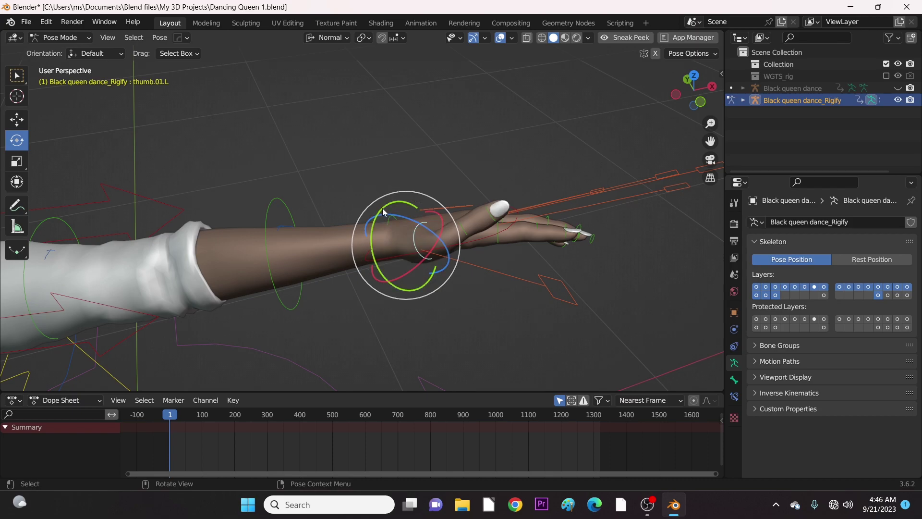
left_click_drag(401, 221, 419, 237)
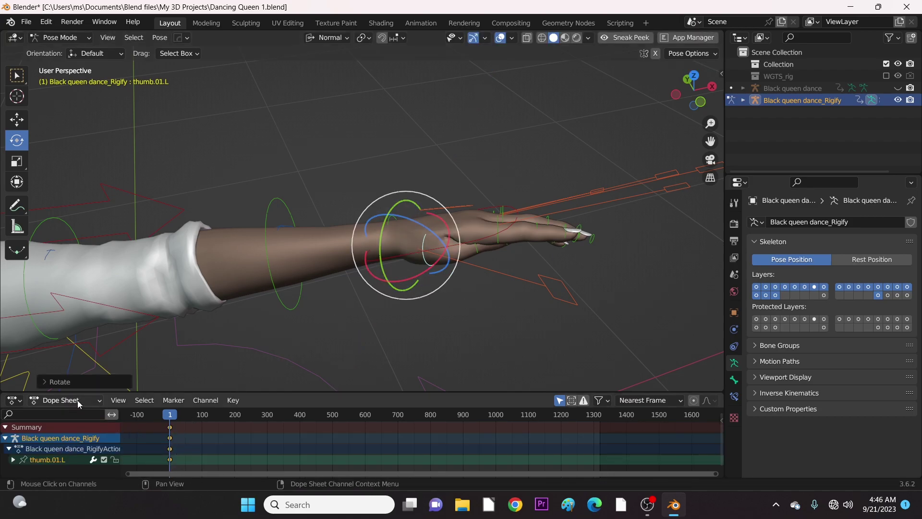
Switch the animation editor back to Timeline and enable Auto Keying
left_click(19, 398)
left_click(154, 295)
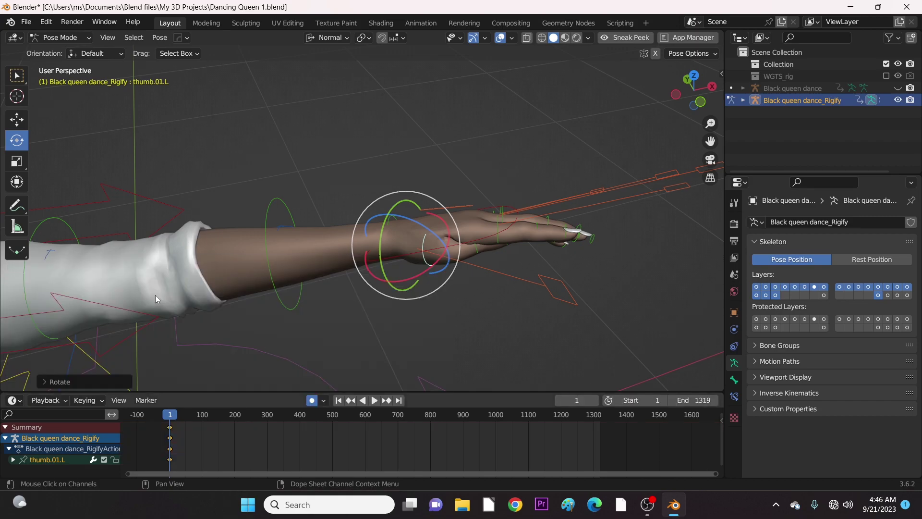
left_click(312, 400)
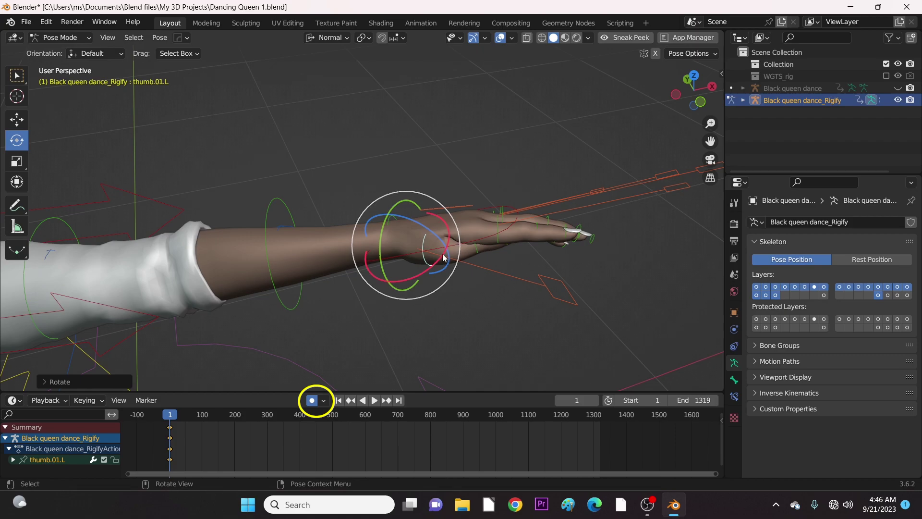
Rotate the left thumb bone further around its red and blue axes
left_click_drag(425, 271, 476, 274)
middle_click_drag(475, 273, 502, 292)
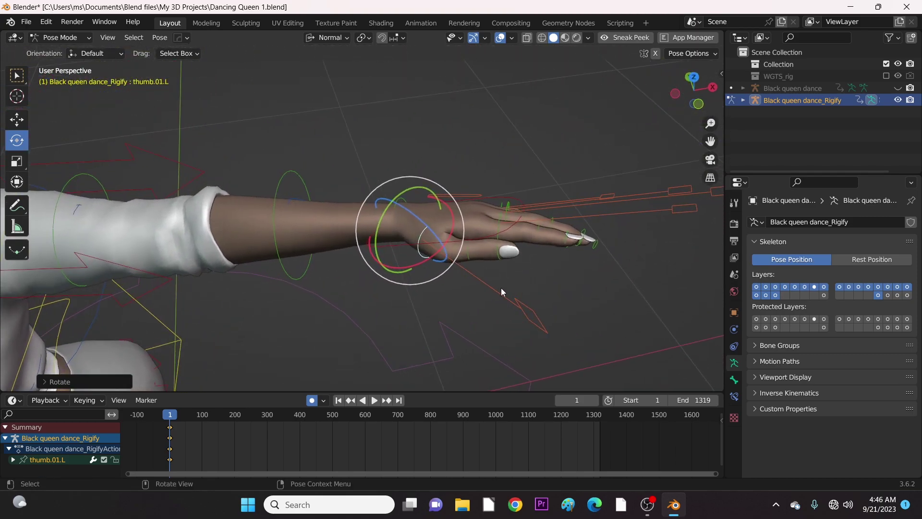
middle_click_drag(490, 255, 434, 284)
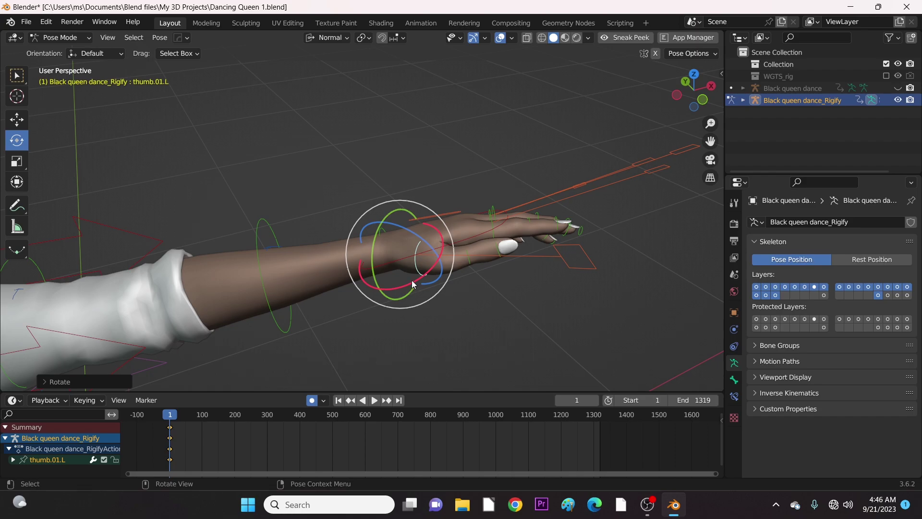
left_click_drag(413, 281, 506, 283)
middle_click_drag(506, 283, 462, 282)
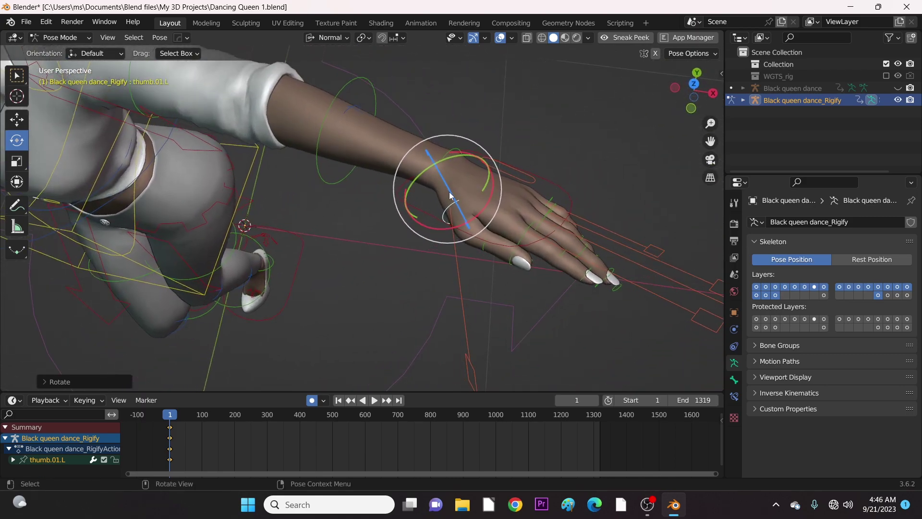
left_click_drag(448, 190, 453, 197)
middle_click_drag(454, 197, 543, 256)
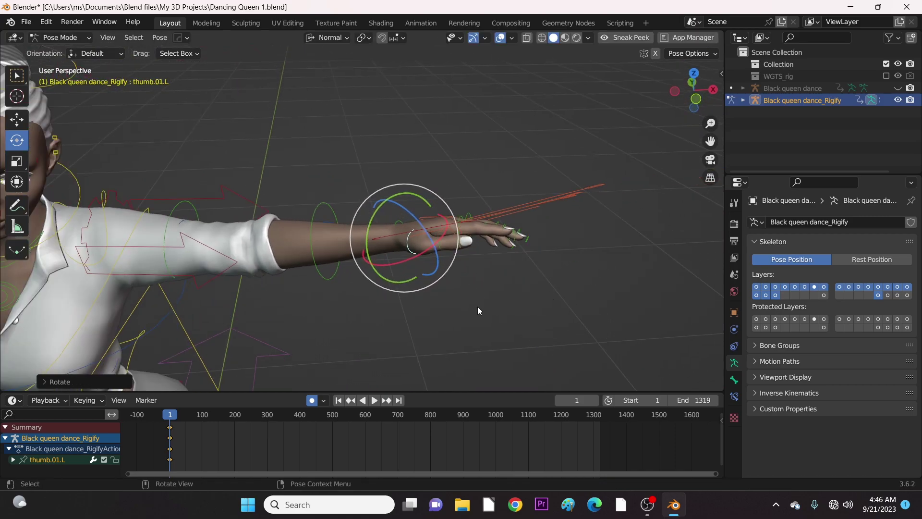
middle_click_drag(477, 306, 407, 327)
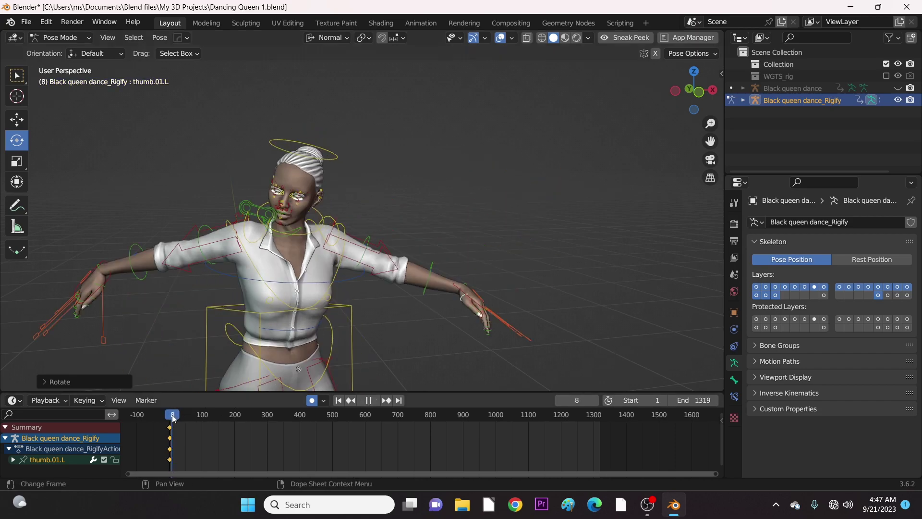
Stop playback at frame 1 and select the left foot bone foot_fk.L
key("space")
middle_click_drag(195, 327, 289, 324)
key("space")
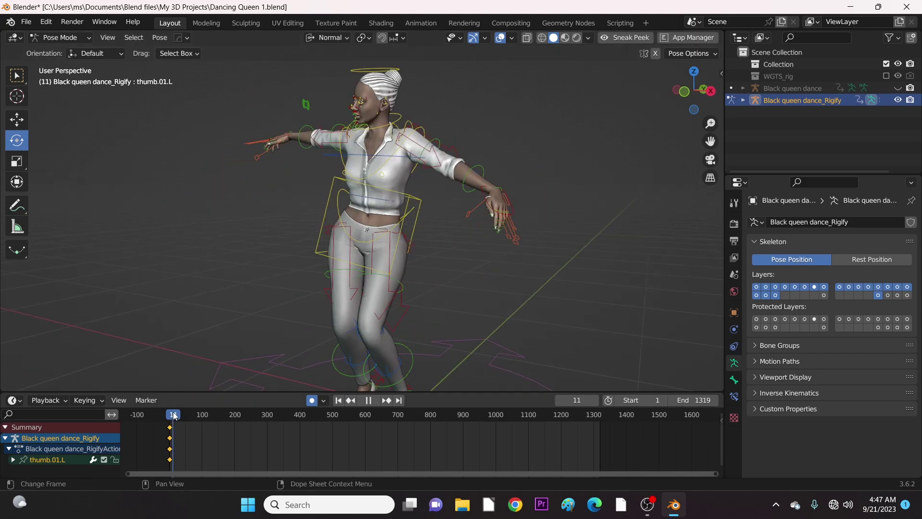
left_click(171, 415)
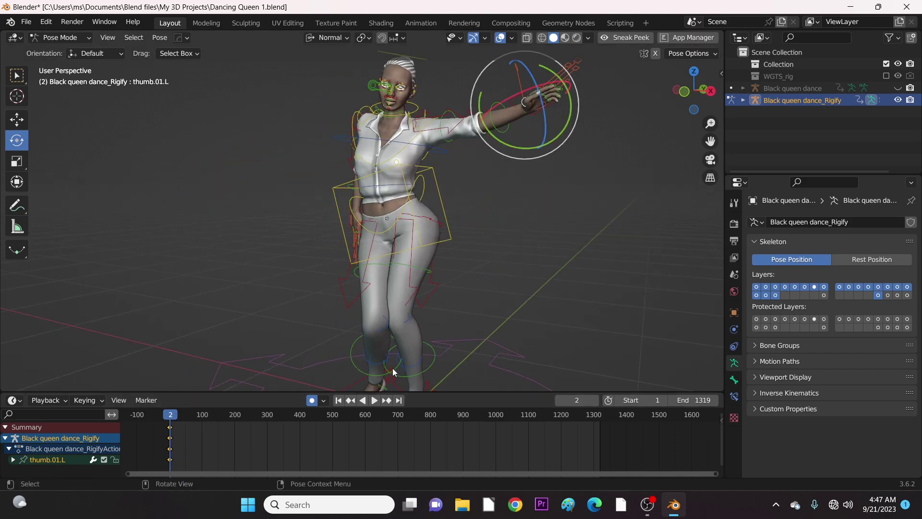
key("Left")
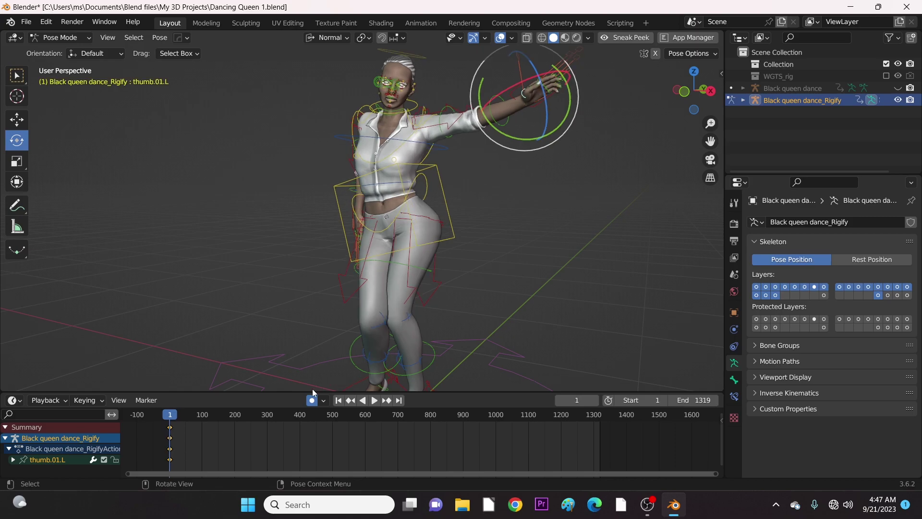
left_click(405, 341)
scroll(389, 246, "up", 5)
middle_click_drag(390, 246, 485, 221)
Start rotating shin_fk.L, then cancel and undo the pose change
left_click(403, 229)
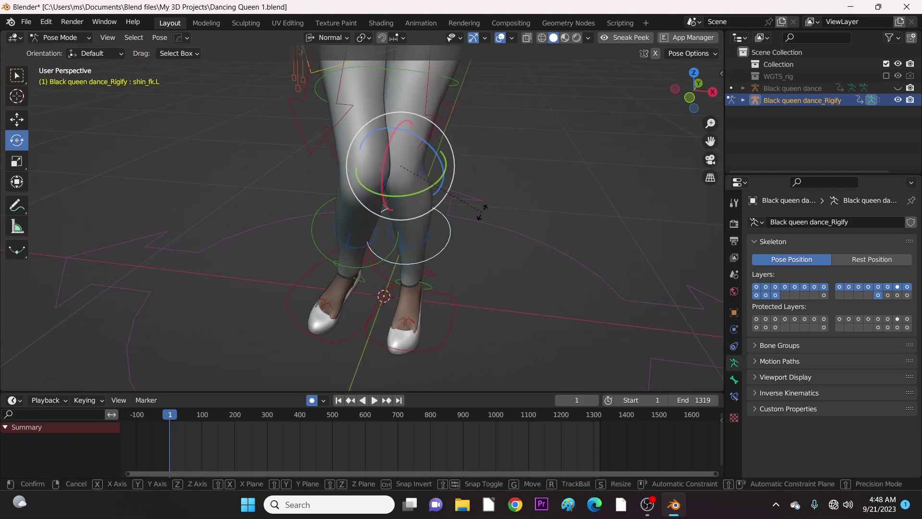
key("r")
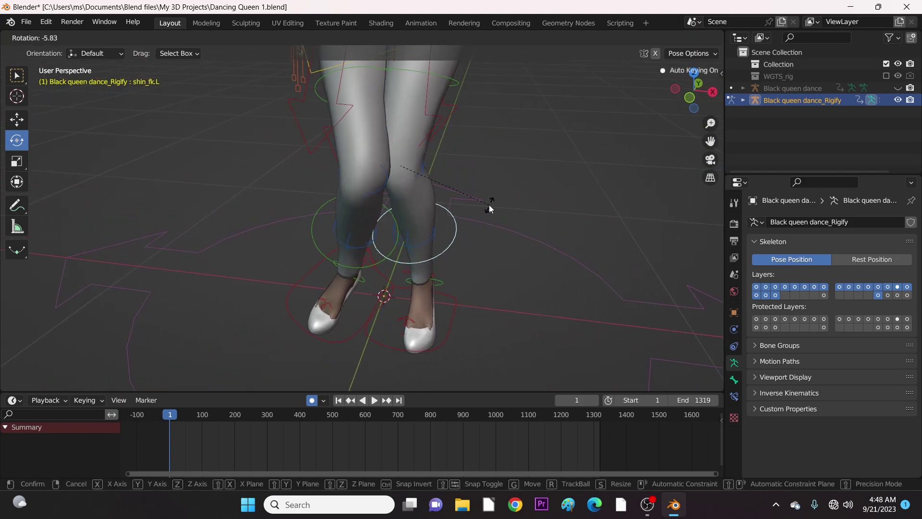
right_click(490, 201)
middle_click_drag(488, 172, 442, 212)
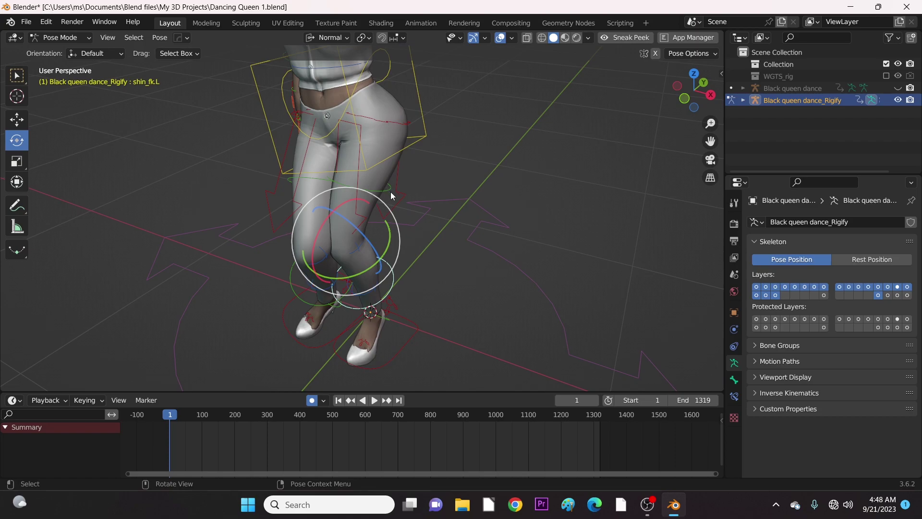
key("ctrl+z")
key("ctrl+z")
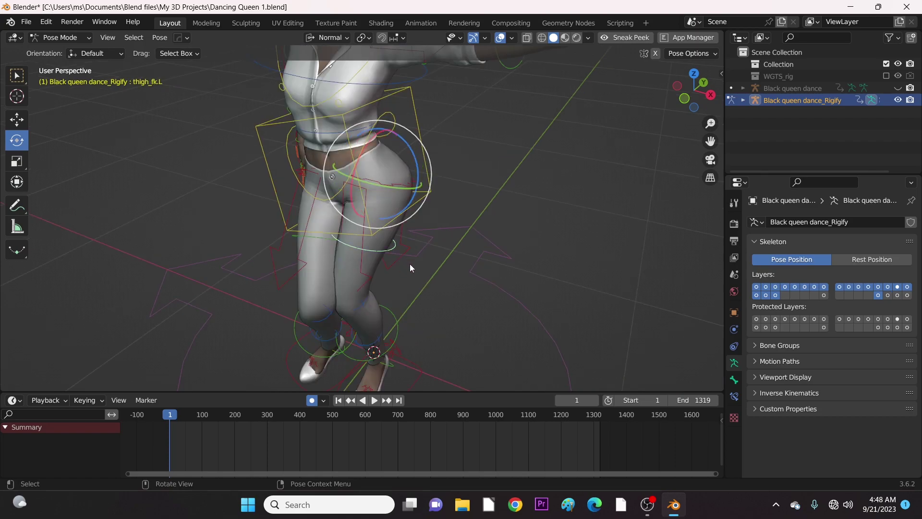
Select thigh_fk.L and rotate it into a new pose at frame 1
middle_click_drag(410, 263, 430, 258)
key("r")
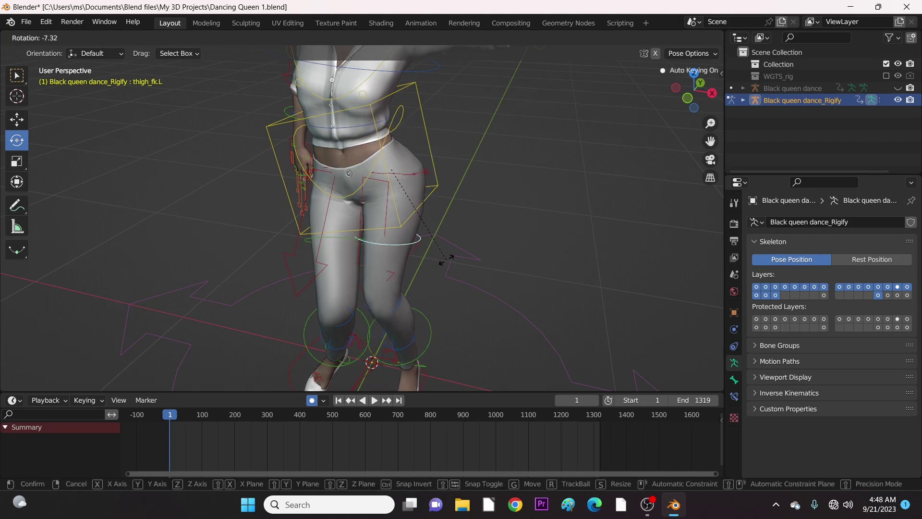
left_click(446, 259)
middle_click_drag(445, 252, 416, 201)
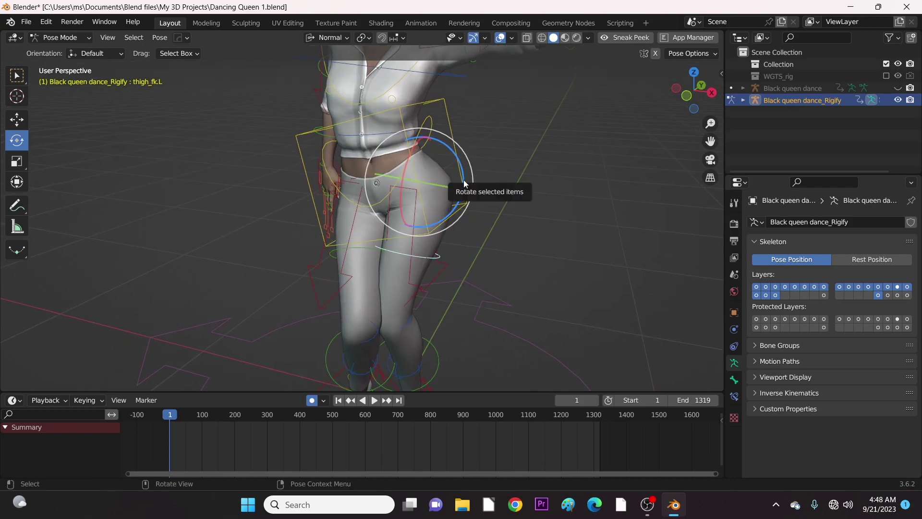
left_click_drag(464, 184, 462, 263)
middle_click_drag(462, 263, 471, 238)
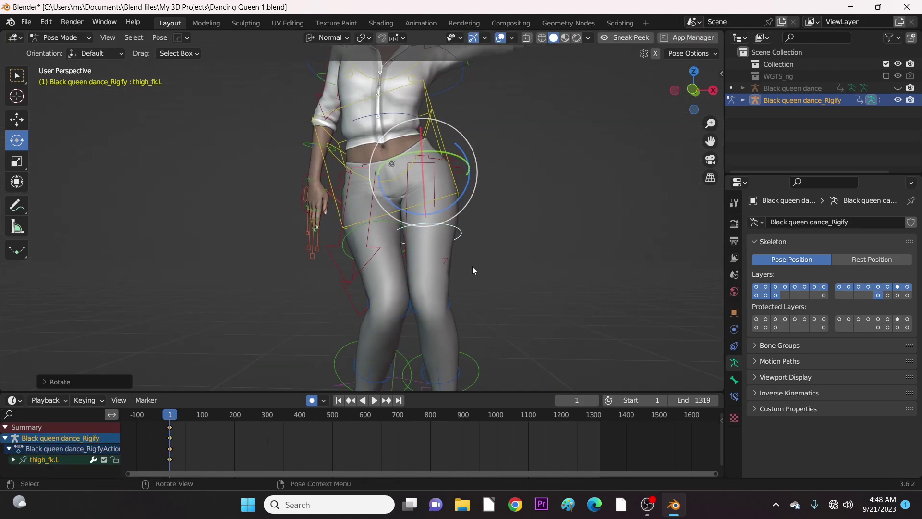
middle_click_drag(473, 270, 526, 263)
middle_click_drag(177, 228, 452, 267)
At frame 20, rotate thigh_fk.L again and scrub the timeline to check the leg
key("Up")
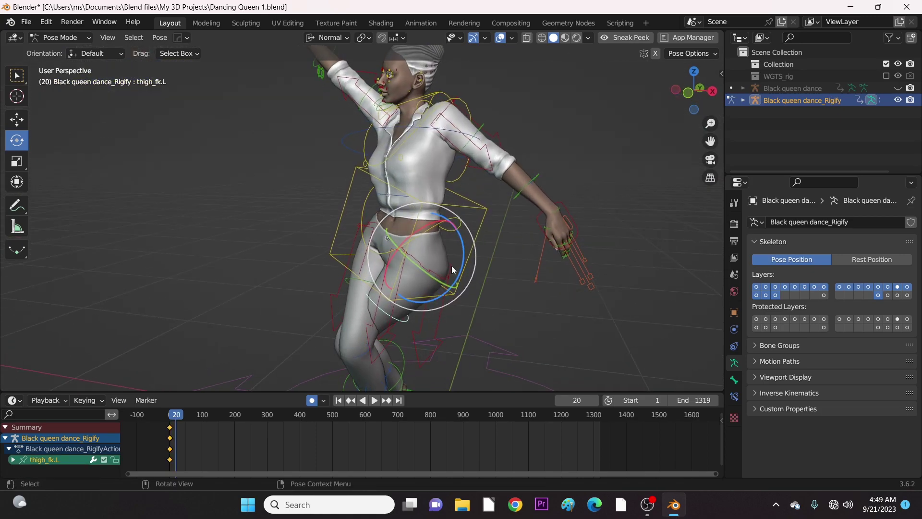
left_click_drag(421, 227, 418, 227)
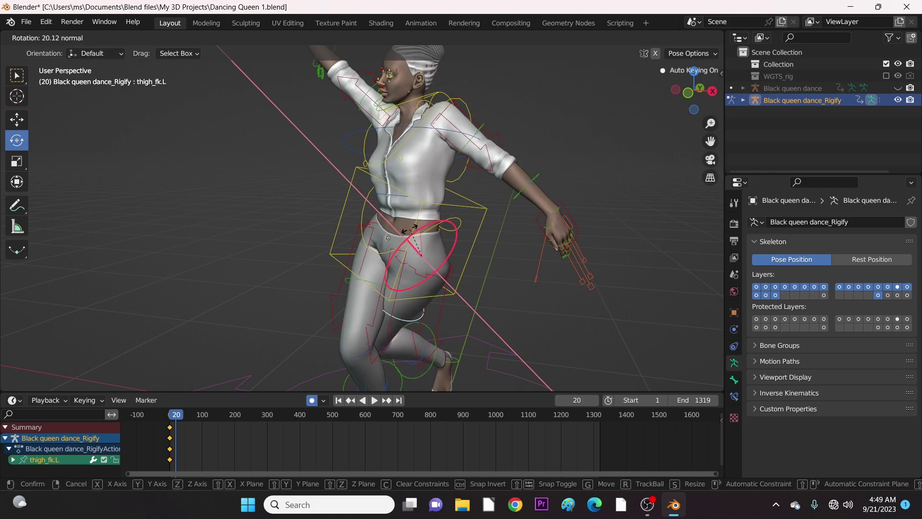
left_click_drag(411, 228, 413, 230)
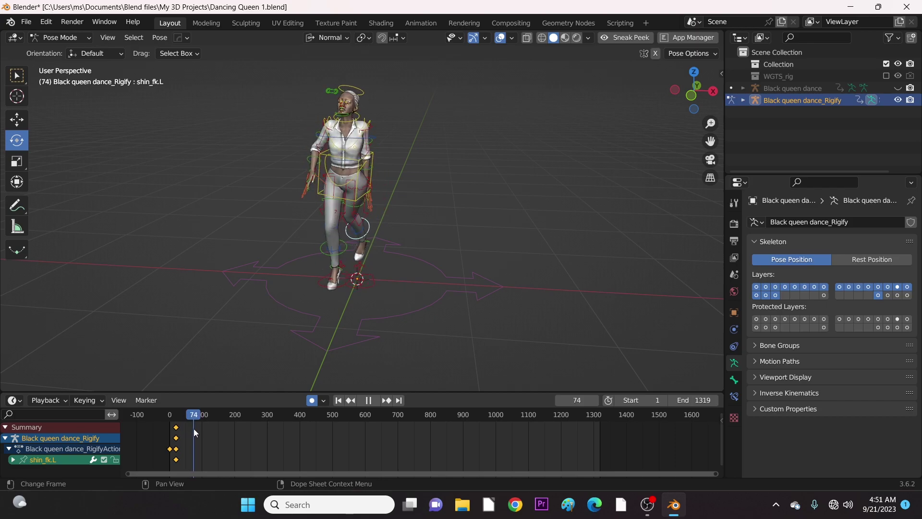
left_click_drag(197, 431, 265, 468)
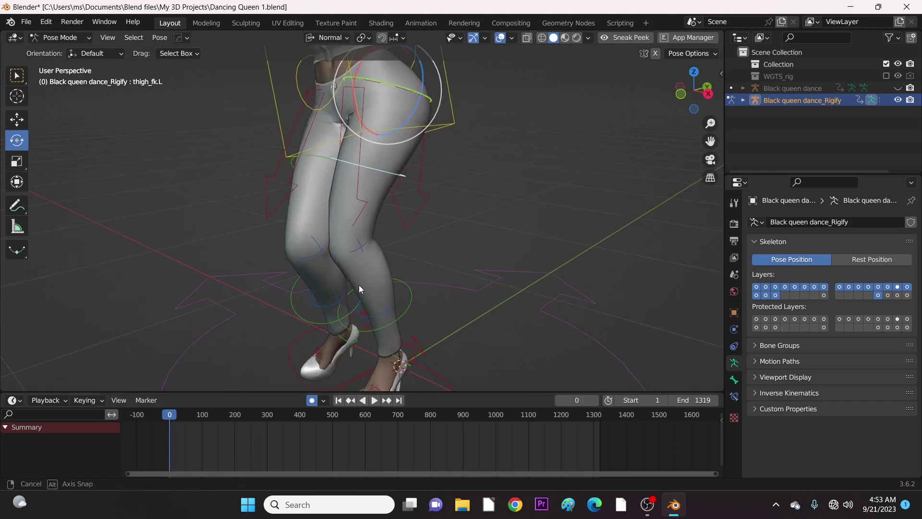
Select shin_tweak.L and move it slightly along X to correct the knee
middle_click_drag(359, 285, 365, 241)
left_click(365, 240)
middle_click_drag(376, 292, 405, 301)
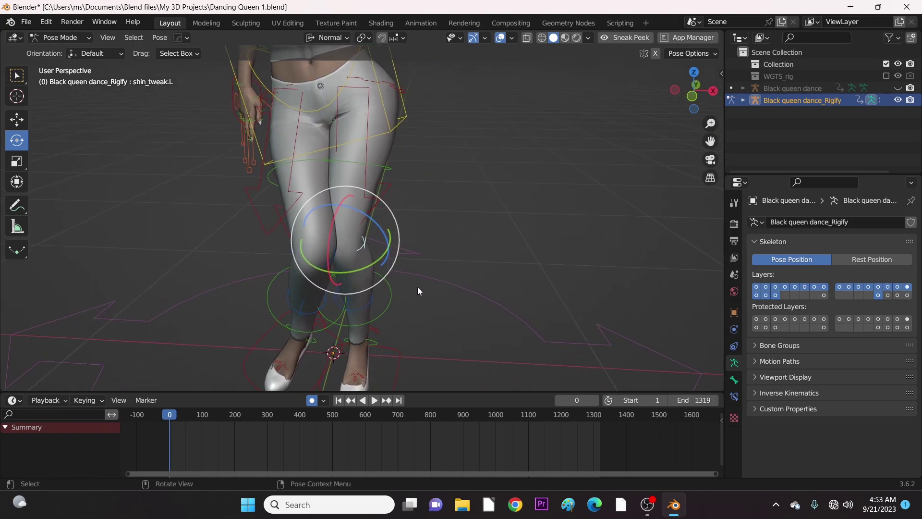
key("g")
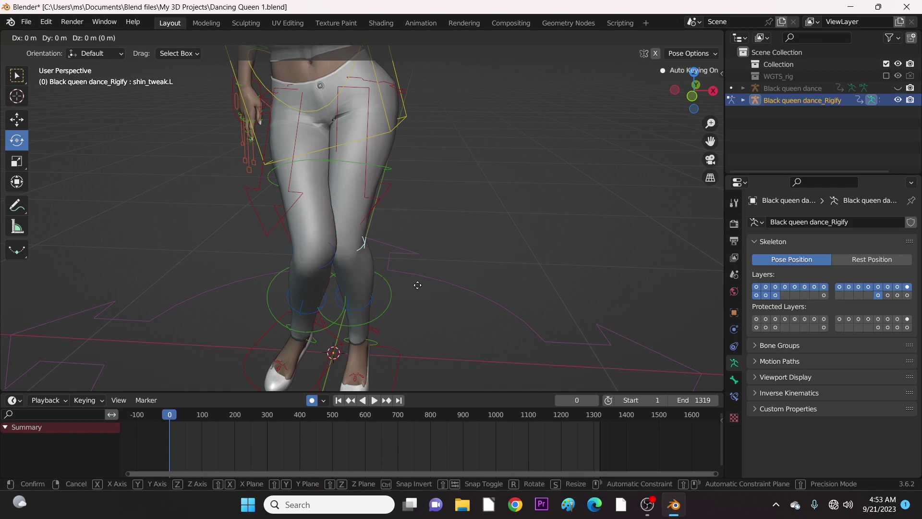
key("x")
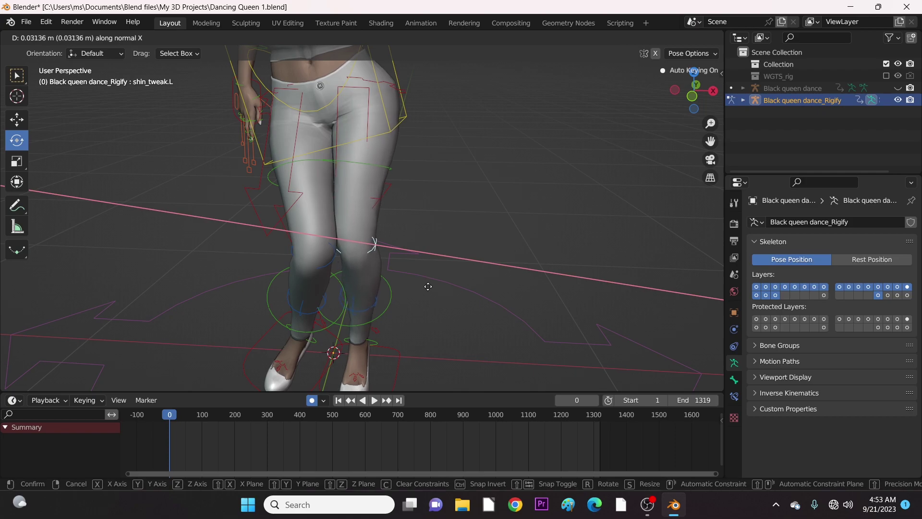
left_click(428, 287)
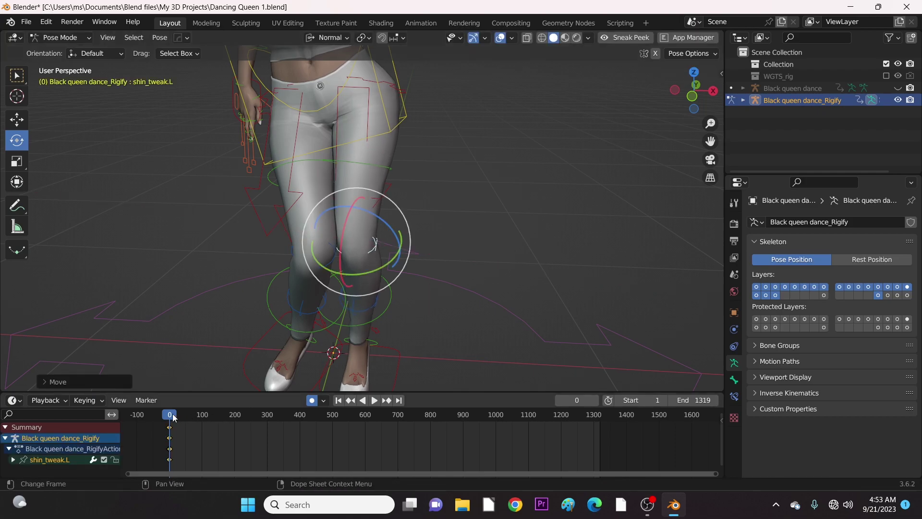
Play and scrub the dance, stopping at frames 25 and 93 to check the knee
key("space")
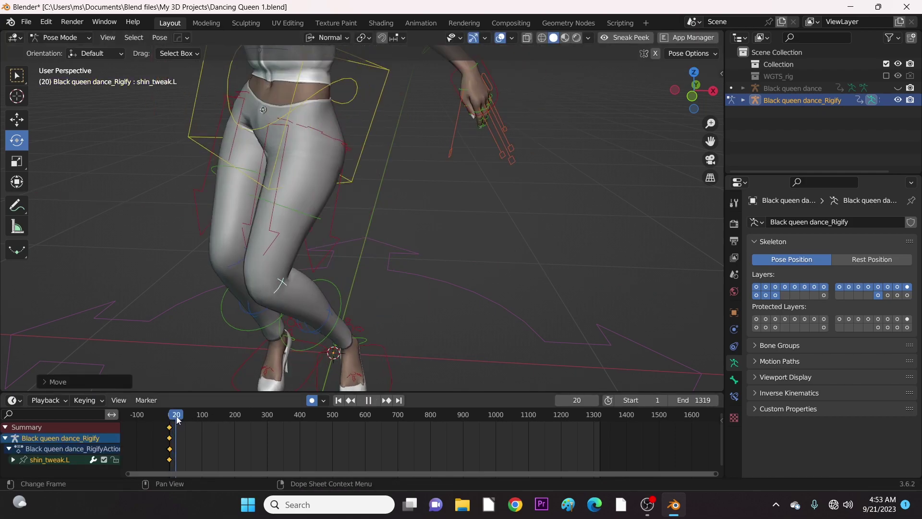
mouse_move(178, 420)
left_mouse_down()
mouse_move(205, 422)
mouse_move(170, 429)
left_mouse_up()
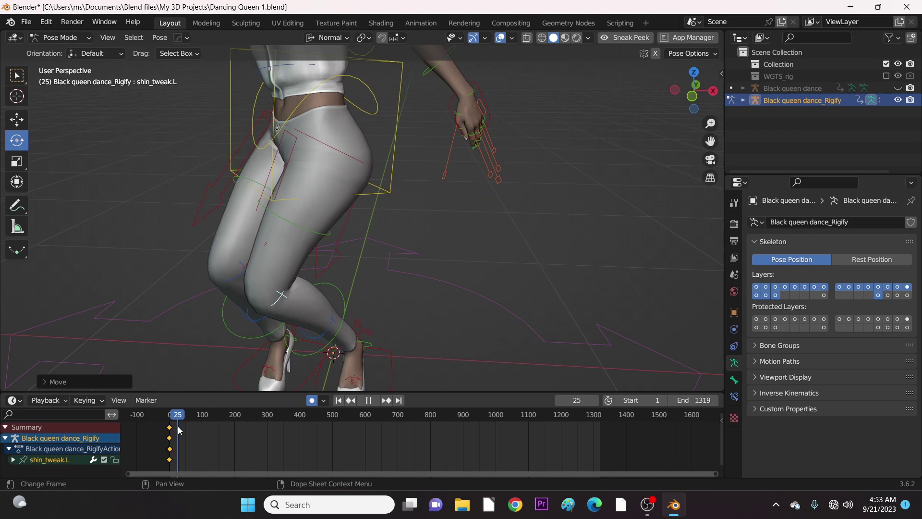
key("space")
middle_click_drag(250, 331, 246, 374)
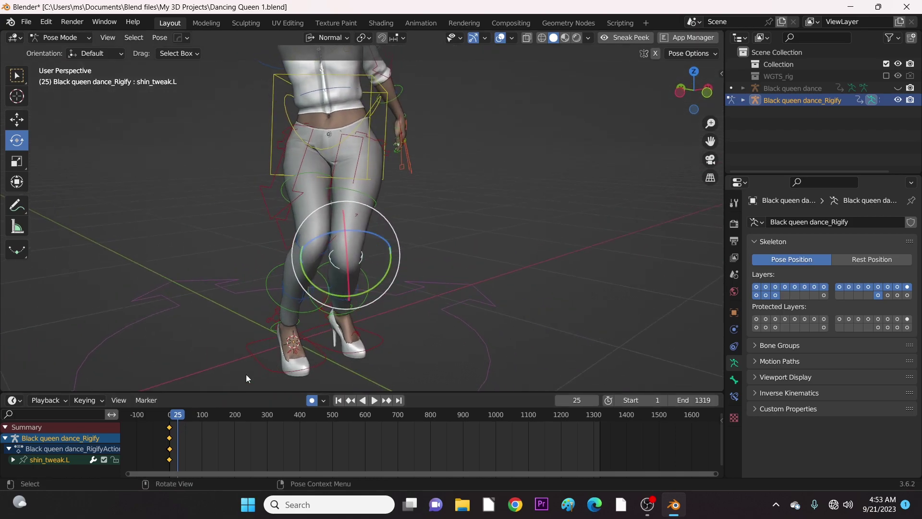
key("space")
left_click_drag(181, 415, 200, 419)
key("space")
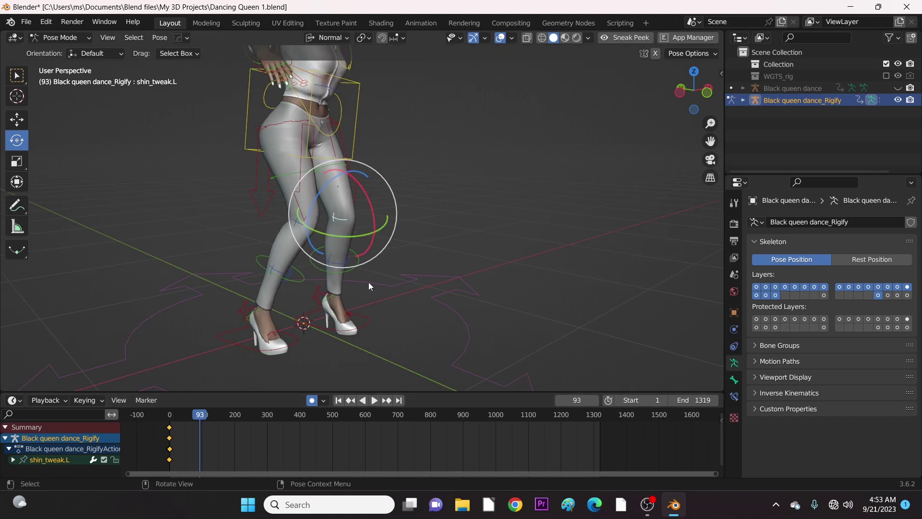
Resume playback, stop at frame 189, and scrub back toward frame 136
middle_click_drag(368, 282, 229, 411)
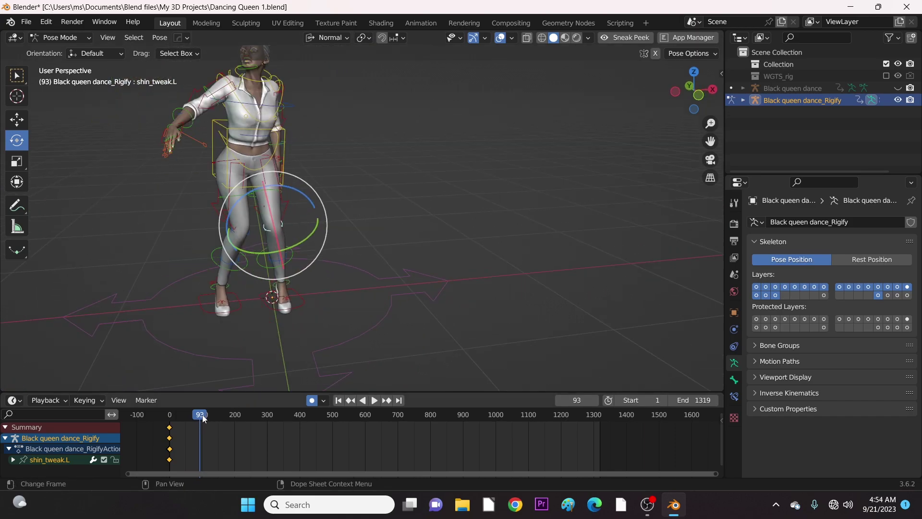
key("space")
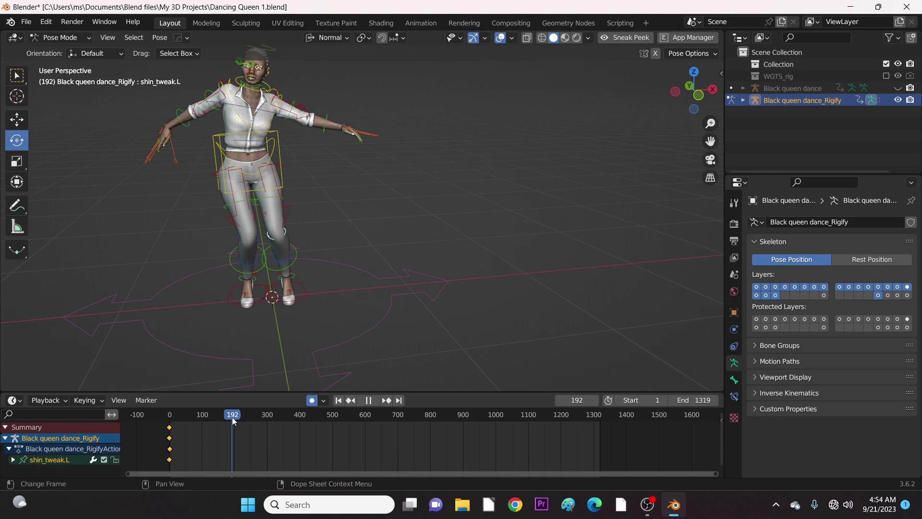
left_click_drag(232, 417, 231, 417)
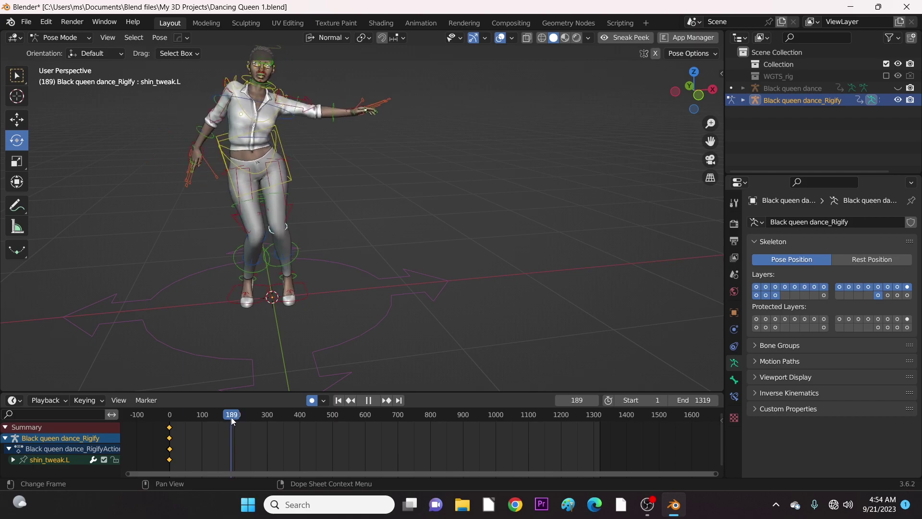
key("space")
scroll(273, 271, "up", 3)
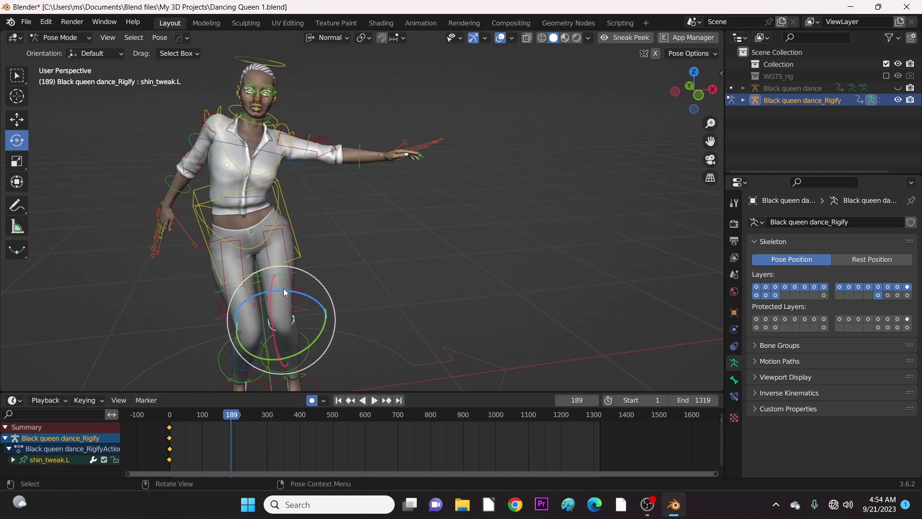
middle_click_drag(281, 281, 379, 289, "shift")
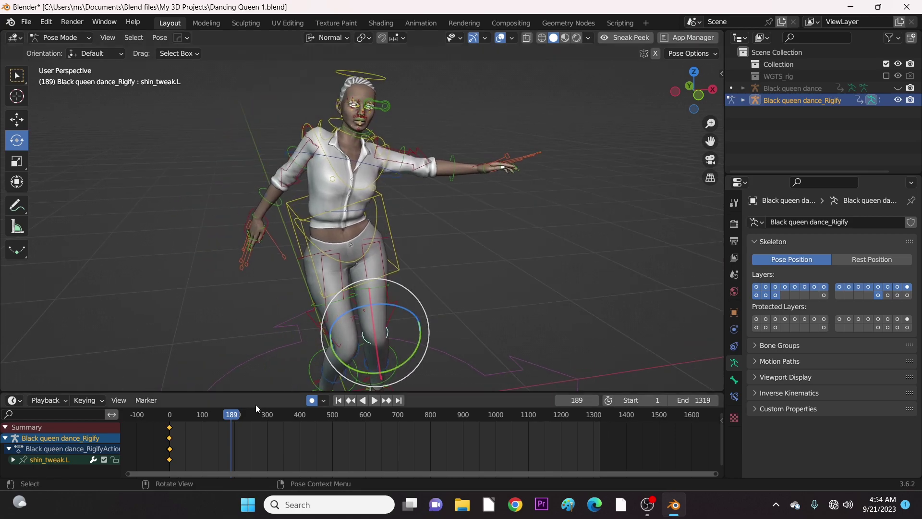
left_click_drag(233, 416, 175, 427)
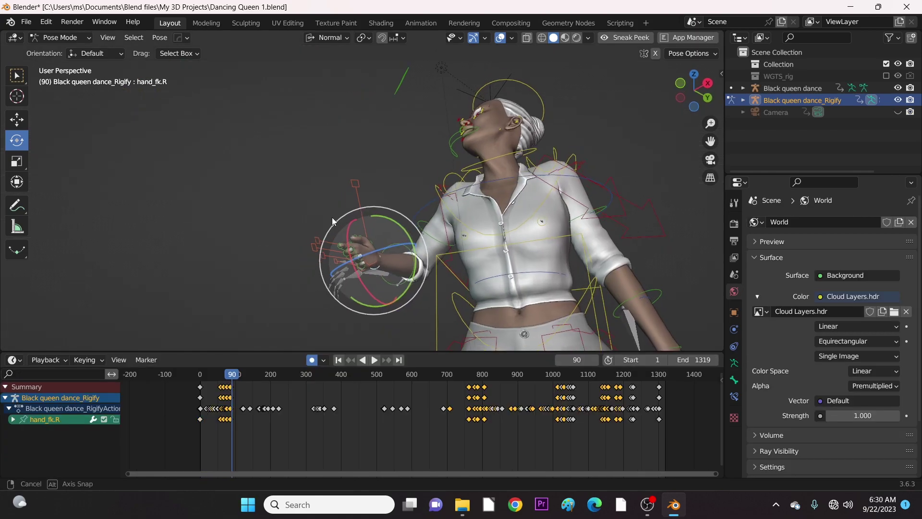
Select forearm_fk.R at frame 90 and rotate it around two axes
middle_click_drag(332, 217, 312, 250)
left_click(337, 240)
left_click(337, 240)
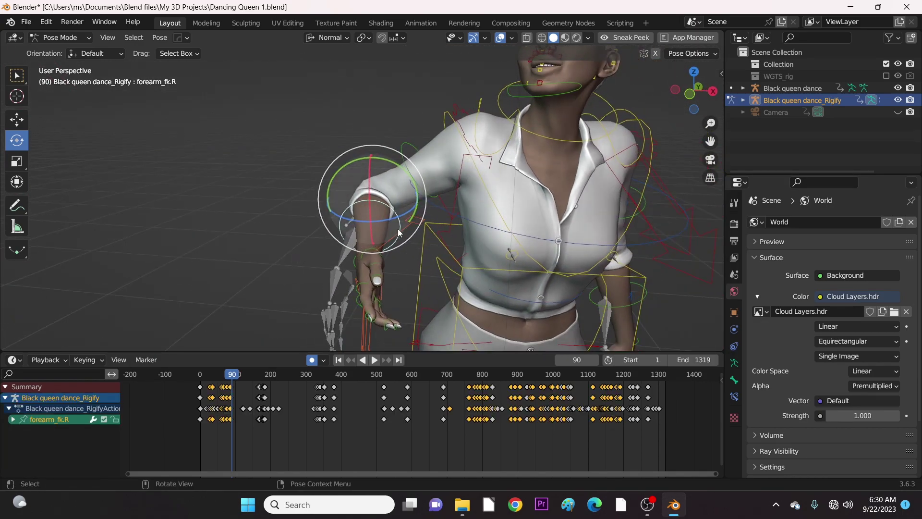
left_click_drag(408, 212, 394, 222)
middle_click_drag(395, 222, 191, 243)
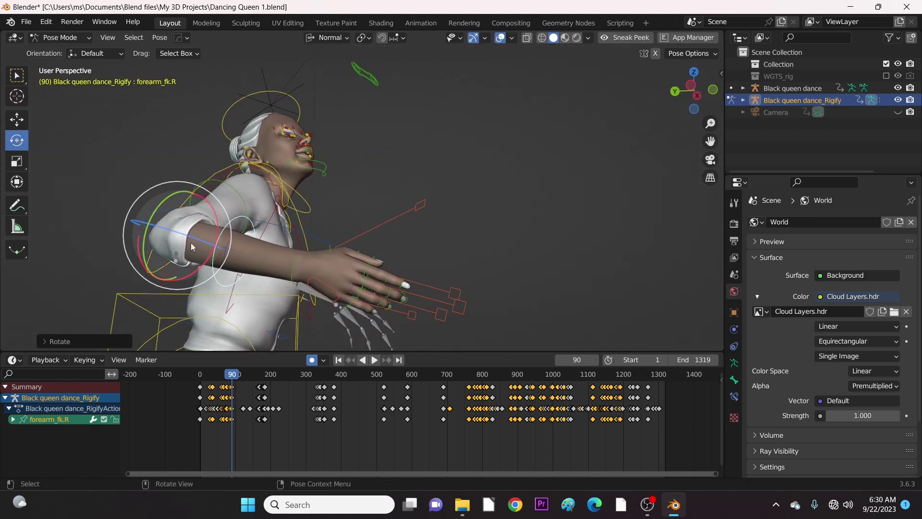
left_click_drag(211, 203, 226, 247)
Select hand_fk.R and rotate it twice to re-pose the right hand
middle_click_drag(227, 246, 223, 216)
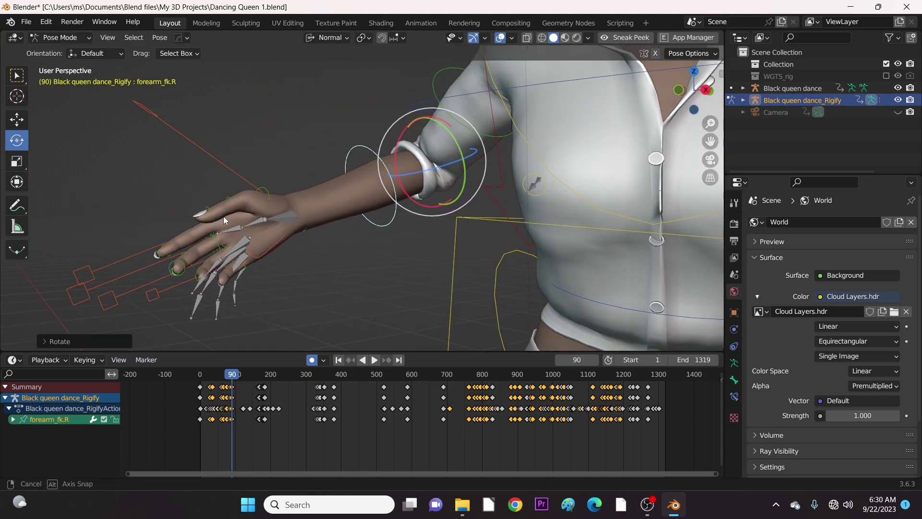
left_click(311, 235)
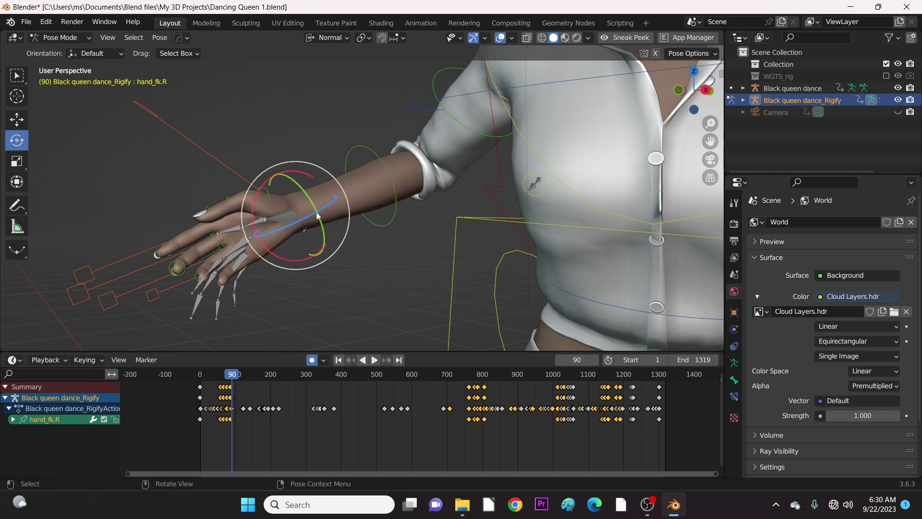
left_click_drag(311, 206, 323, 216)
middle_click_drag(322, 216, 329, 263)
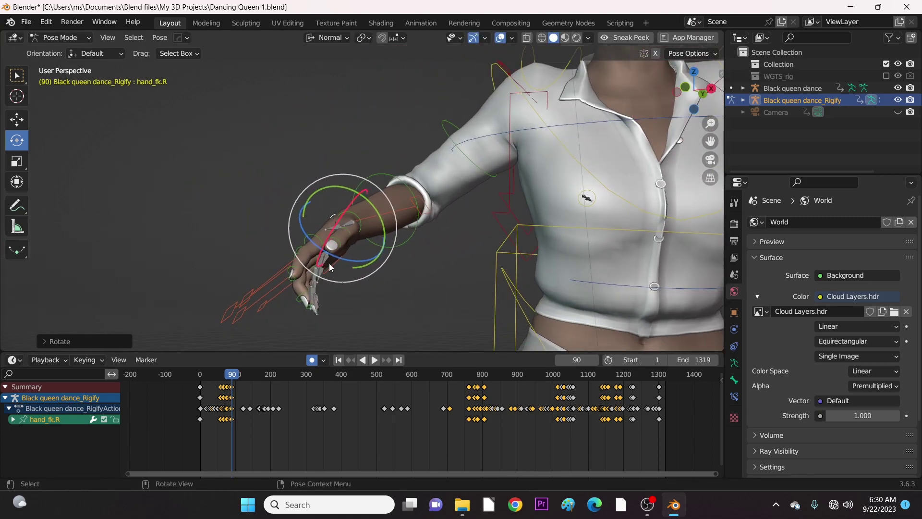
left_click_drag(344, 259, 336, 284)
middle_click_drag(336, 284, 187, 272)
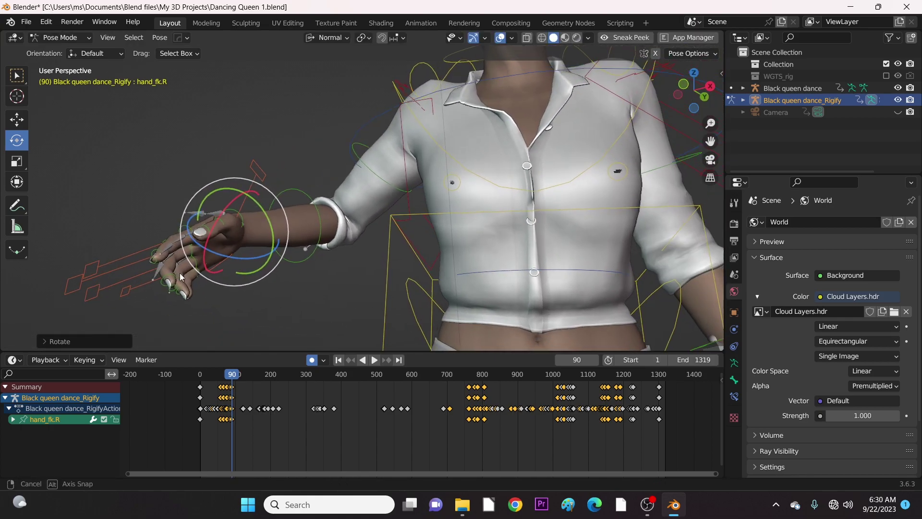
middle_click_drag(179, 272, 270, 222)
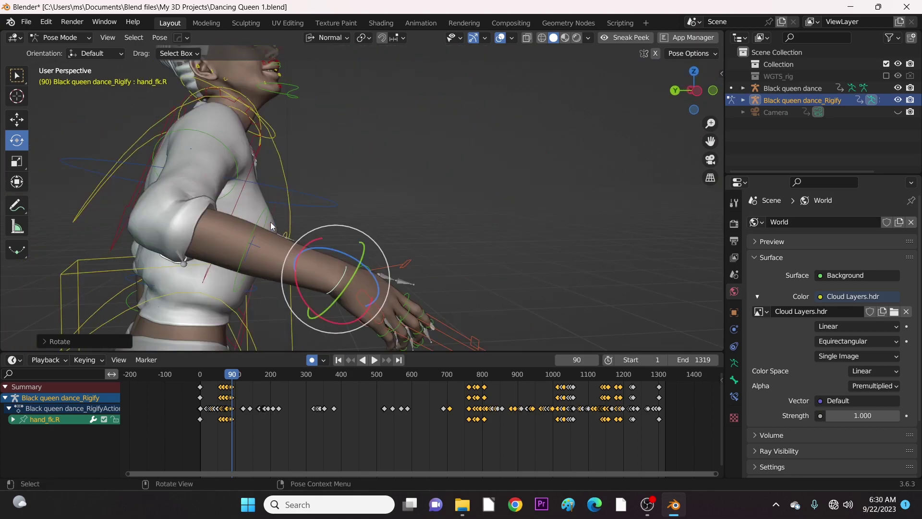
middle_click_drag(343, 241, 257, 195)
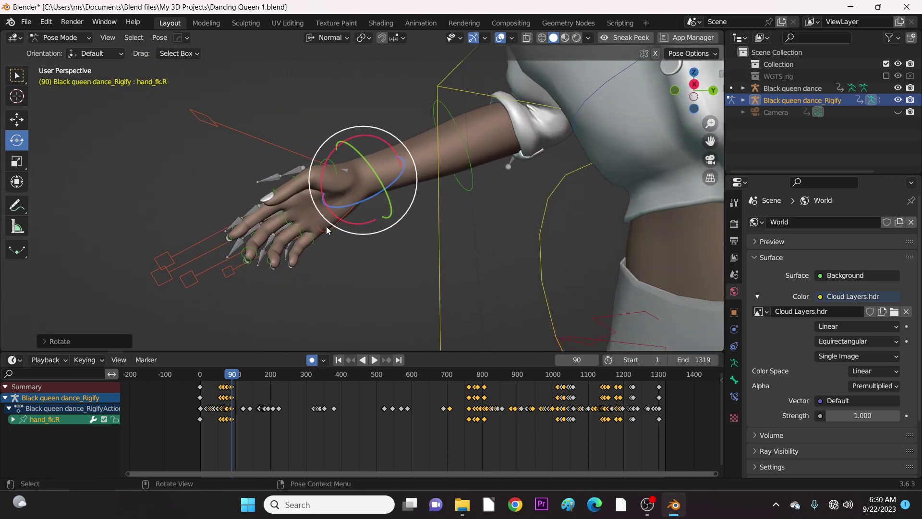